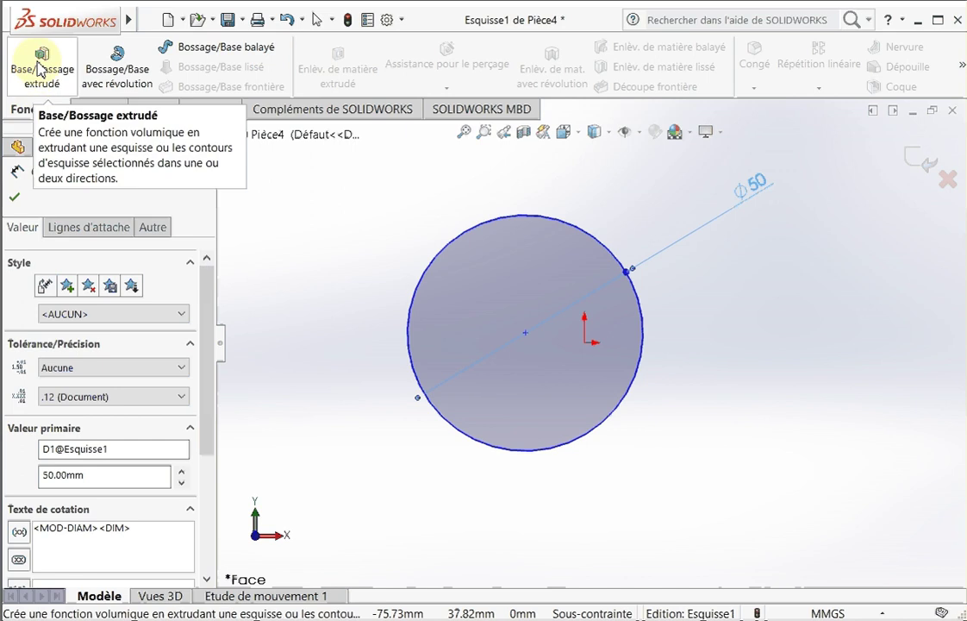
Extrude the 50 mm circle to a depth of 50 mm and dismiss the auto-save folder warning
left_click(40, 62)
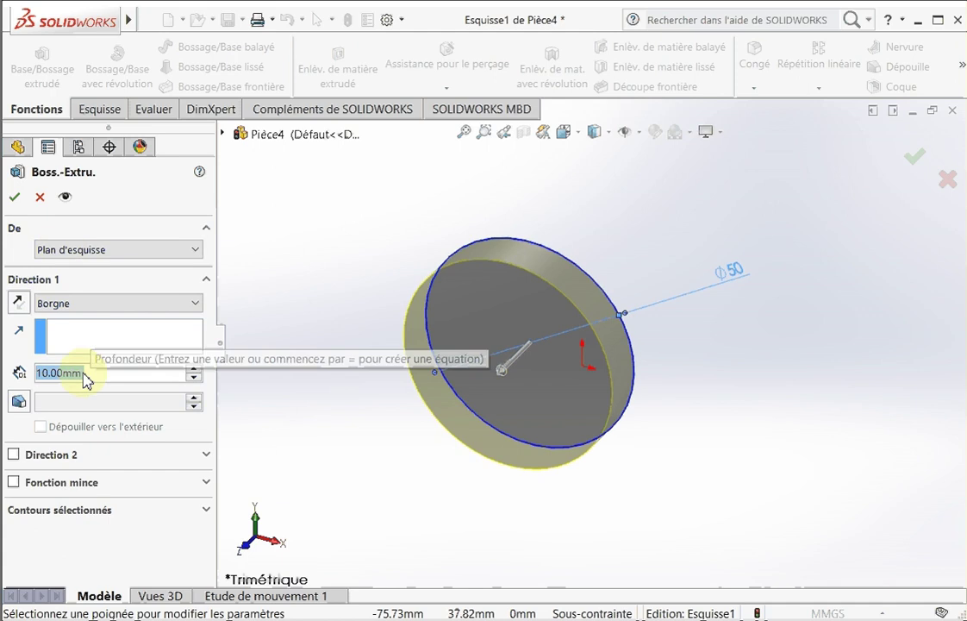
type("50")
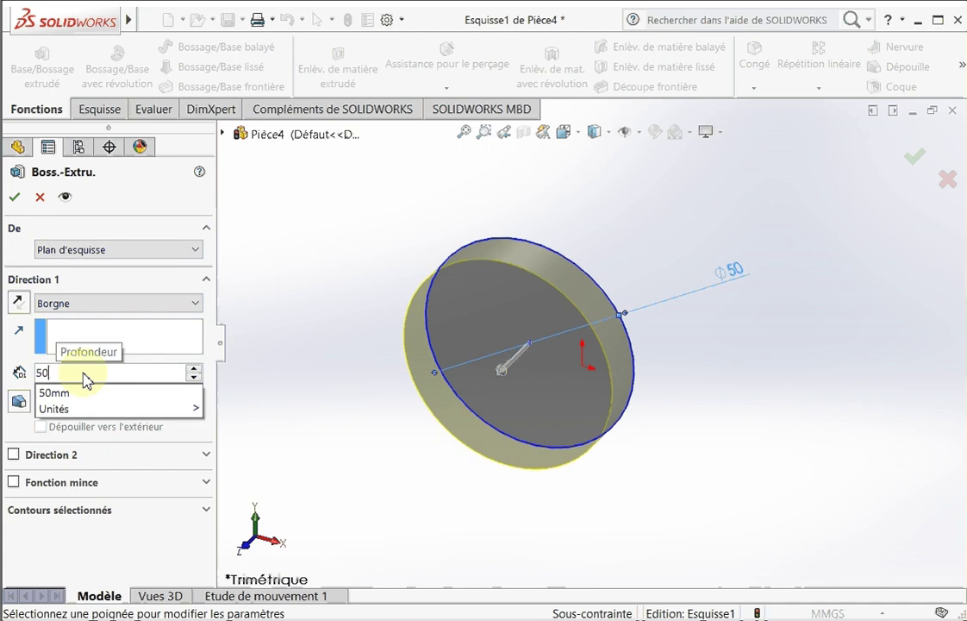
key("Return")
left_click(17, 199)
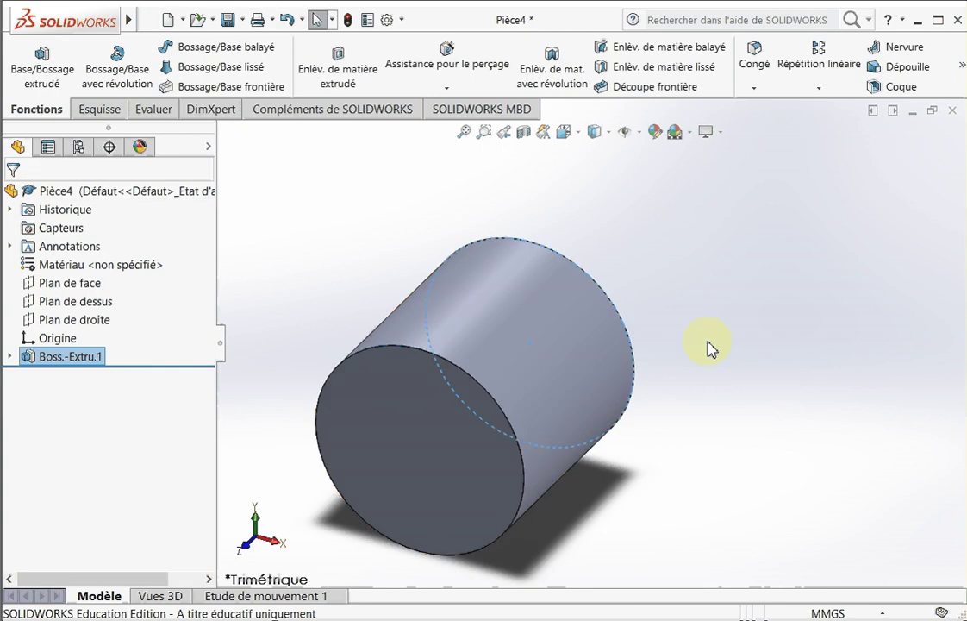
left_click(466, 133)
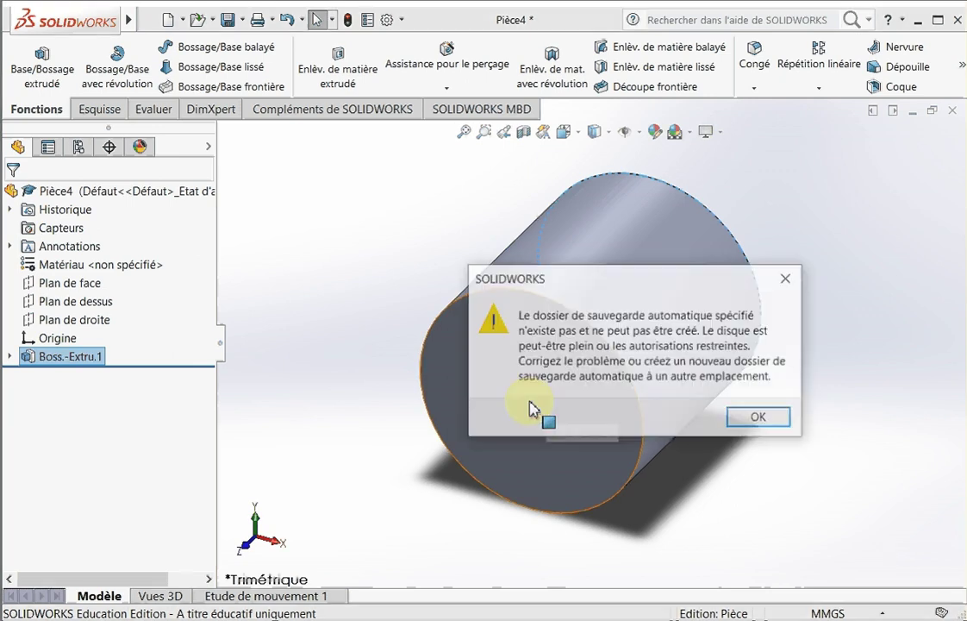
left_click(777, 419)
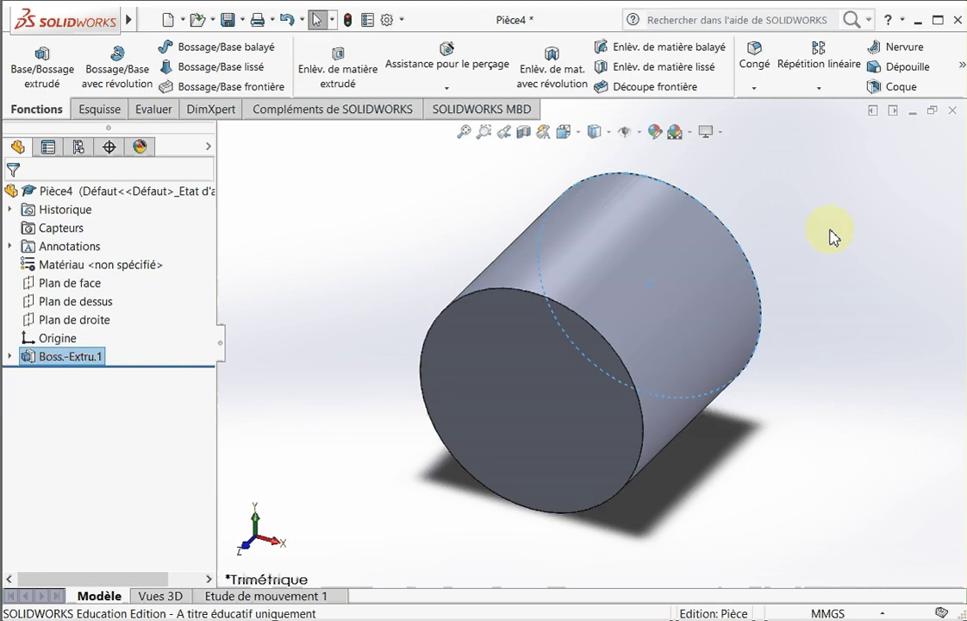
Sketch an off-centre circle about 17.3 mm in diameter on the cylinder's front face
left_click(576, 135)
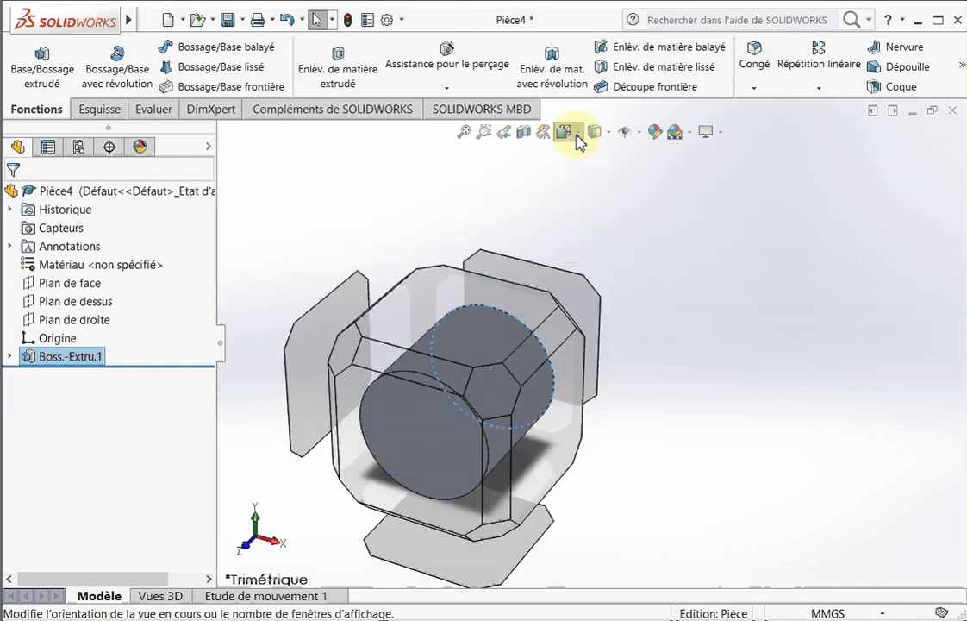
left_click(578, 137)
left_click(589, 201)
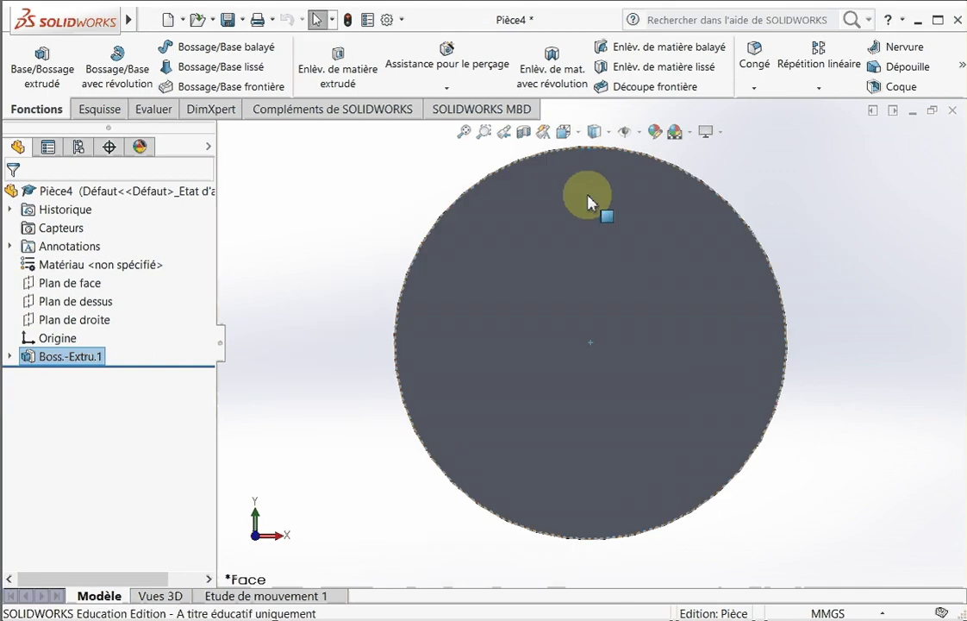
left_click(481, 297)
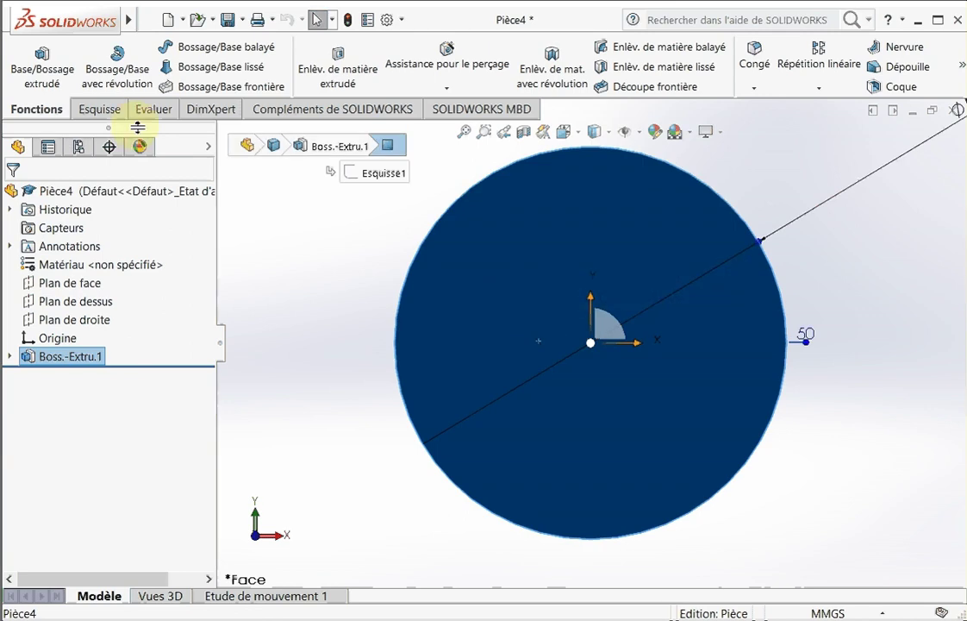
left_click(121, 109)
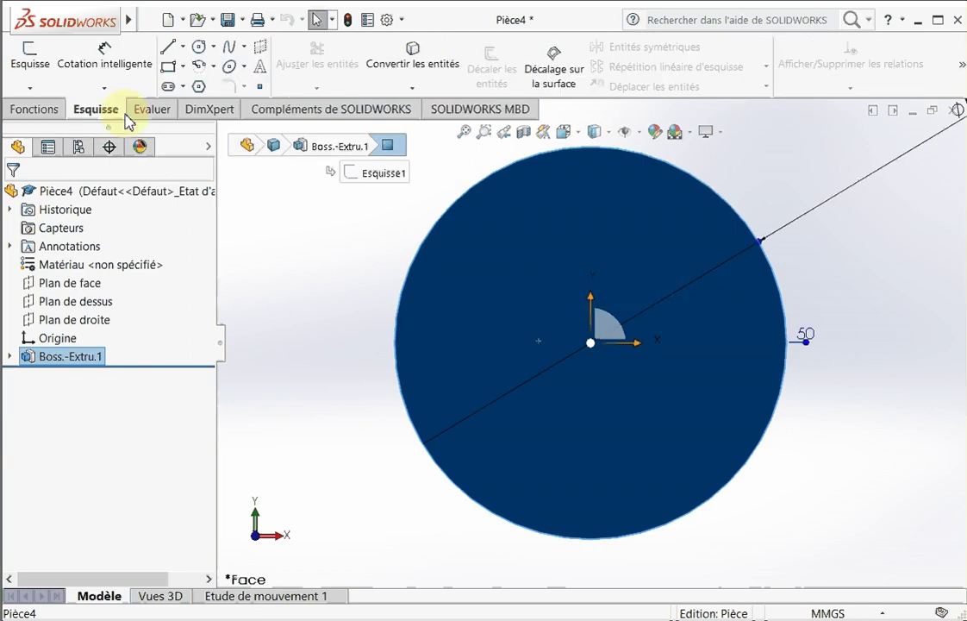
left_click(199, 46)
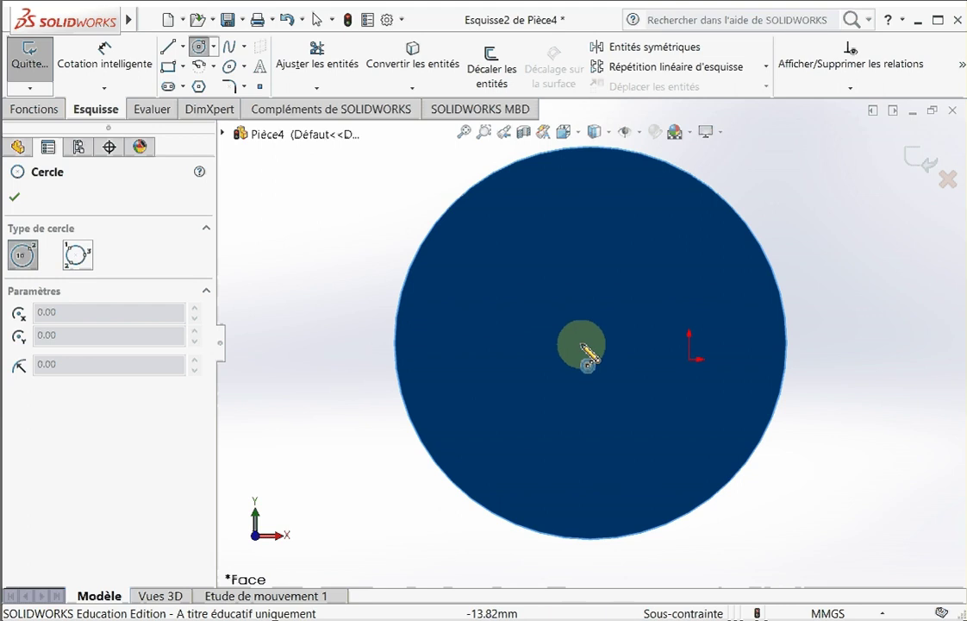
left_click(536, 290)
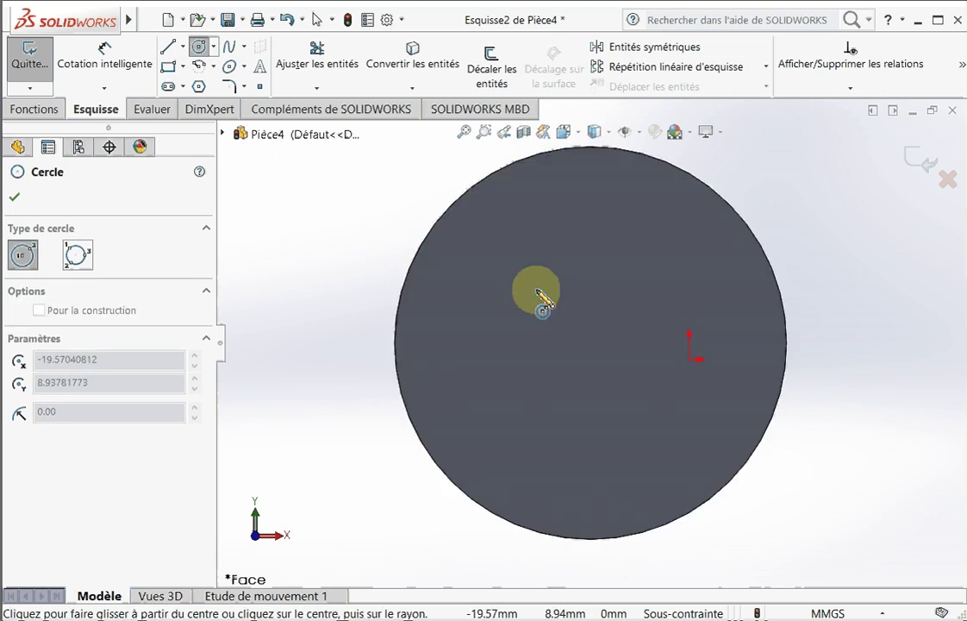
left_click(580, 343)
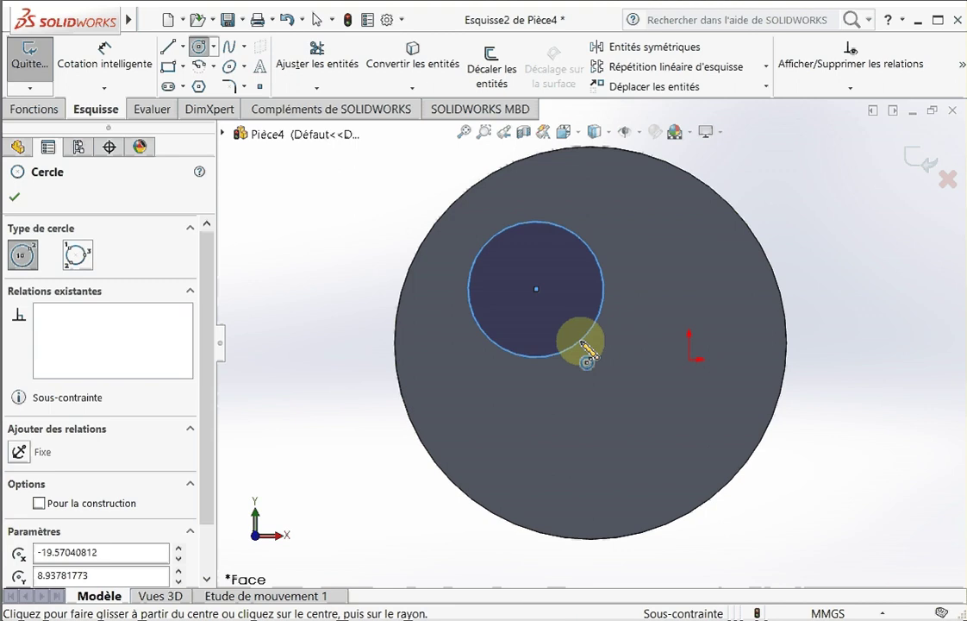
Dimension the distance between the sketched circle's centre and the cylinder's round edge as 0 mm to centre it
left_click(105, 64)
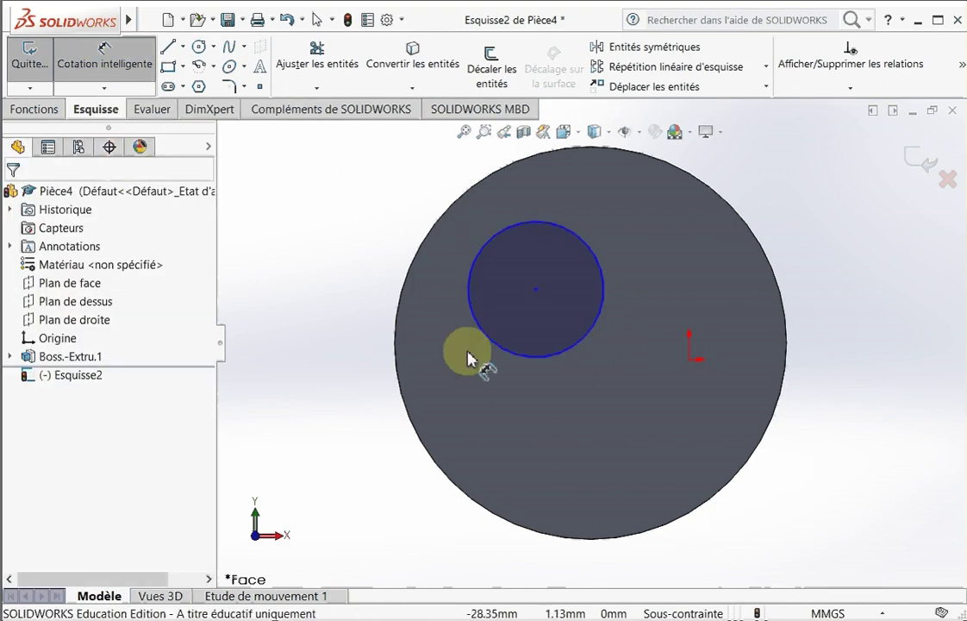
left_click(536, 294)
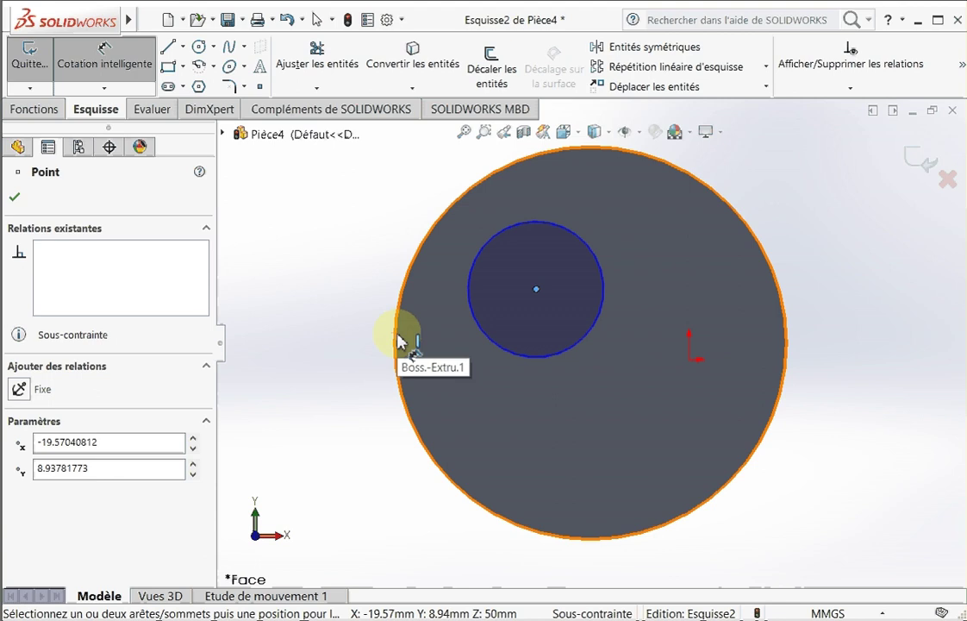
left_click(399, 341)
left_click(457, 418)
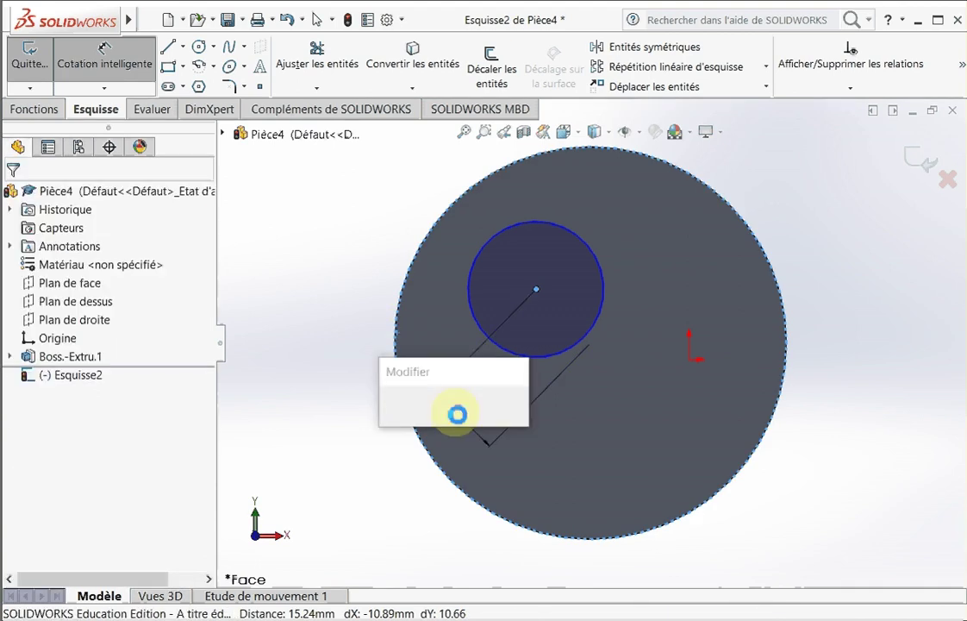
type("0")
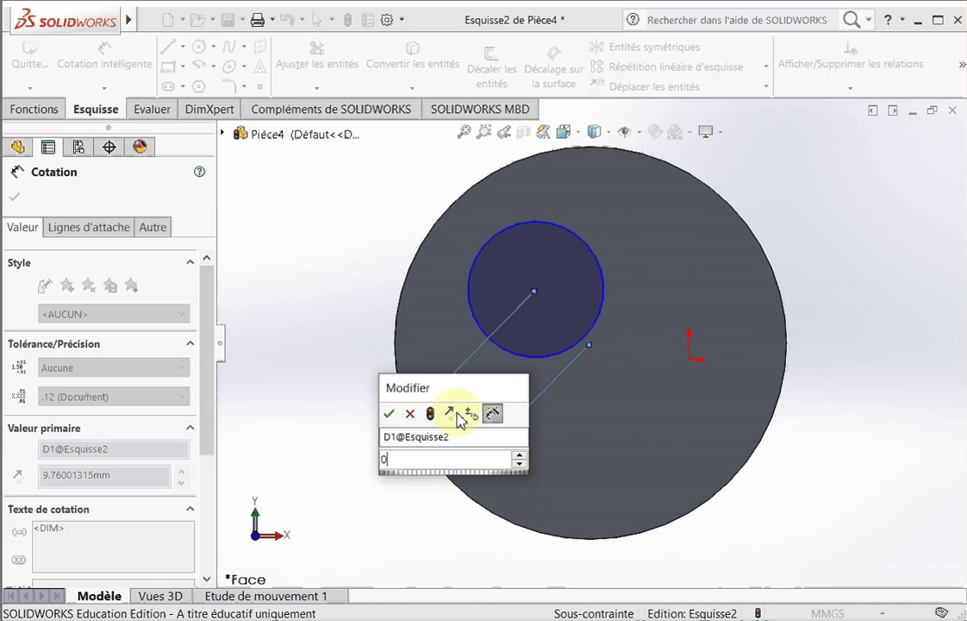
key("Return")
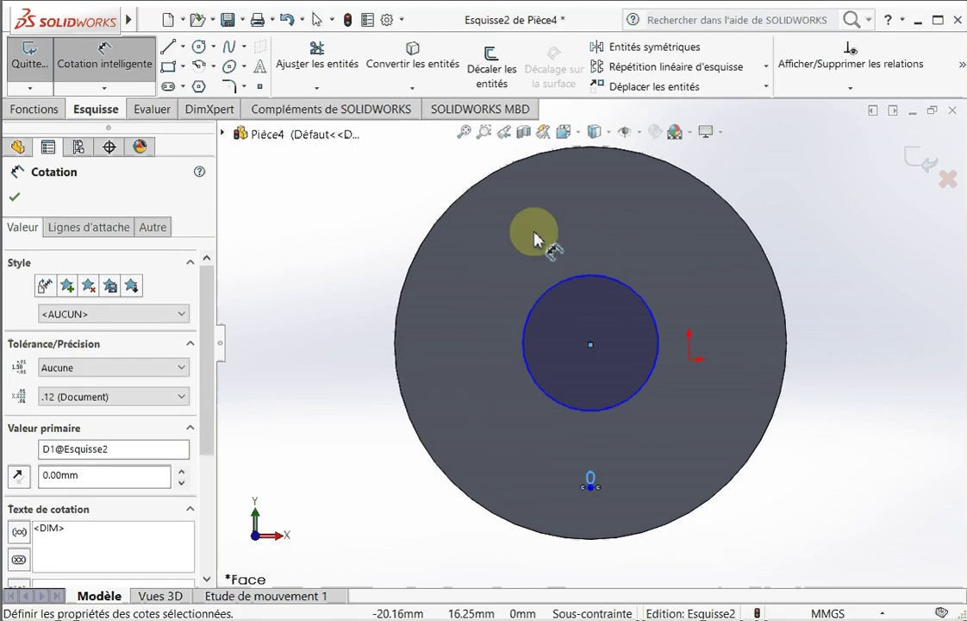
Dimension the inner circle's diameter as 25 mm
left_click(657, 332)
left_click(852, 223)
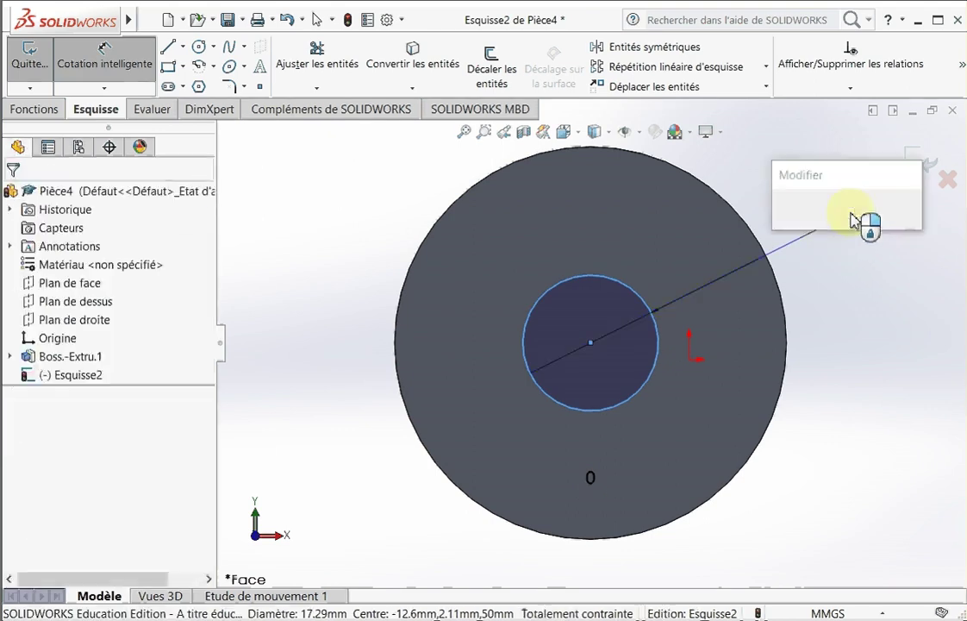
type("25")
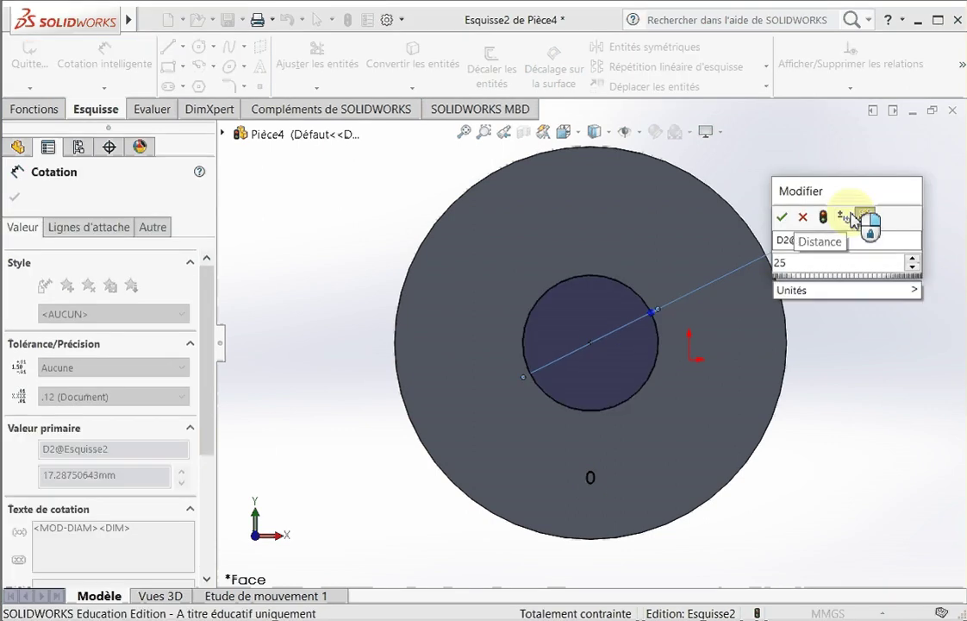
left_click(785, 219)
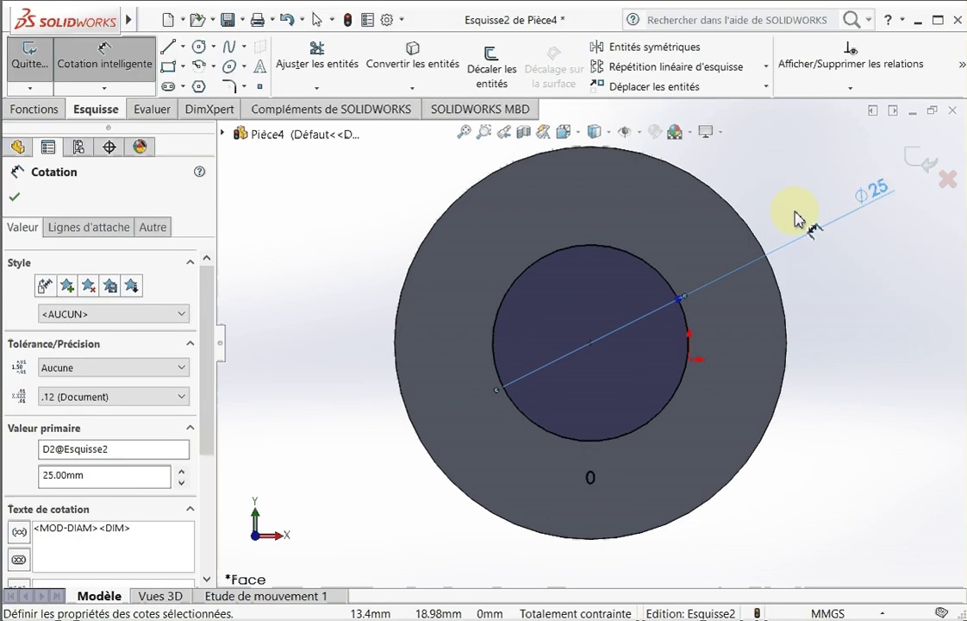
Extrude the 25 mm circle 50 mm outward from the cylinder's front face, merging the result
left_click(579, 137)
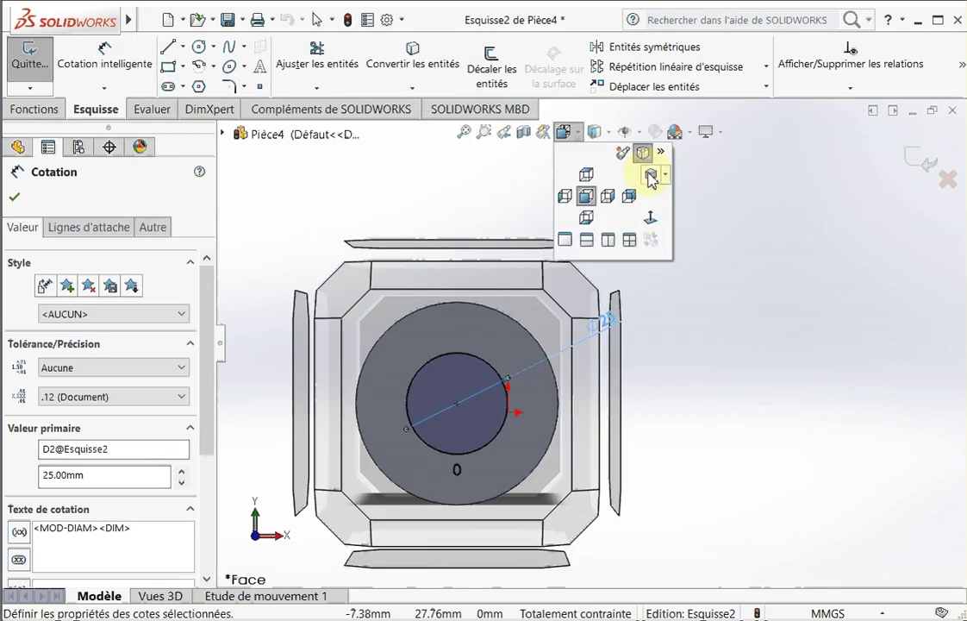
left_click(651, 177)
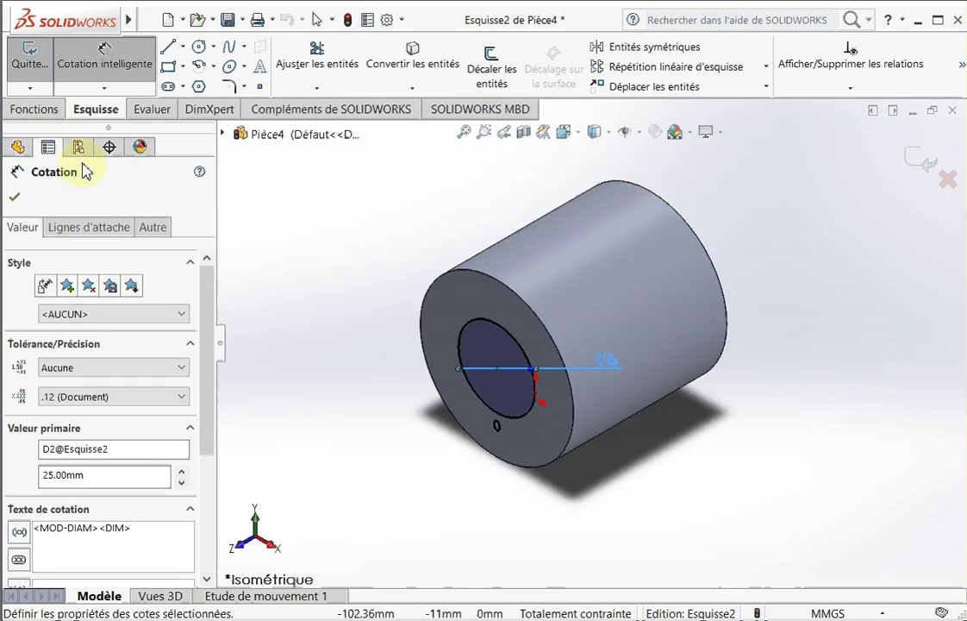
left_click(26, 110)
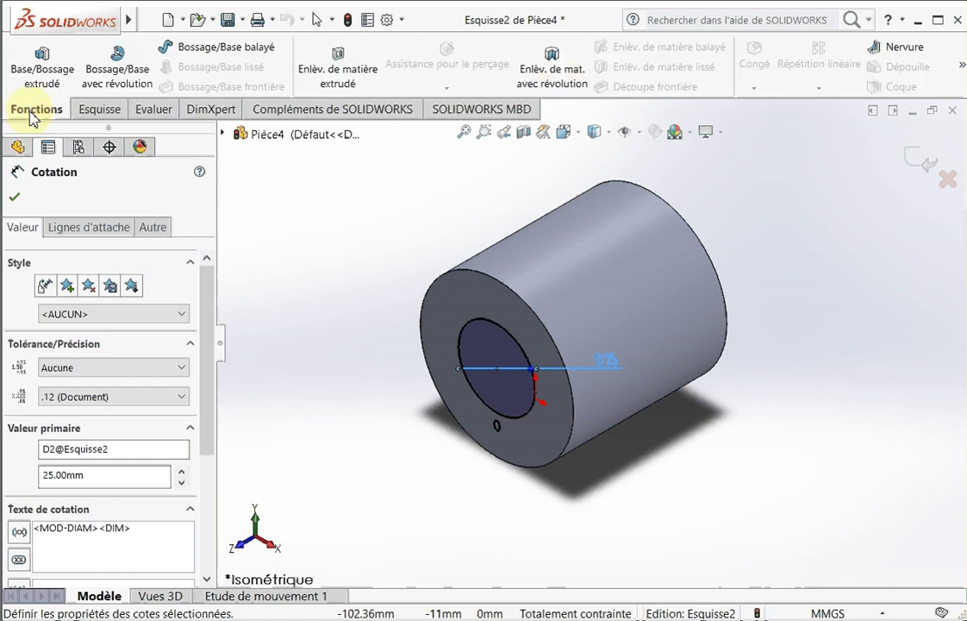
left_click(43, 62)
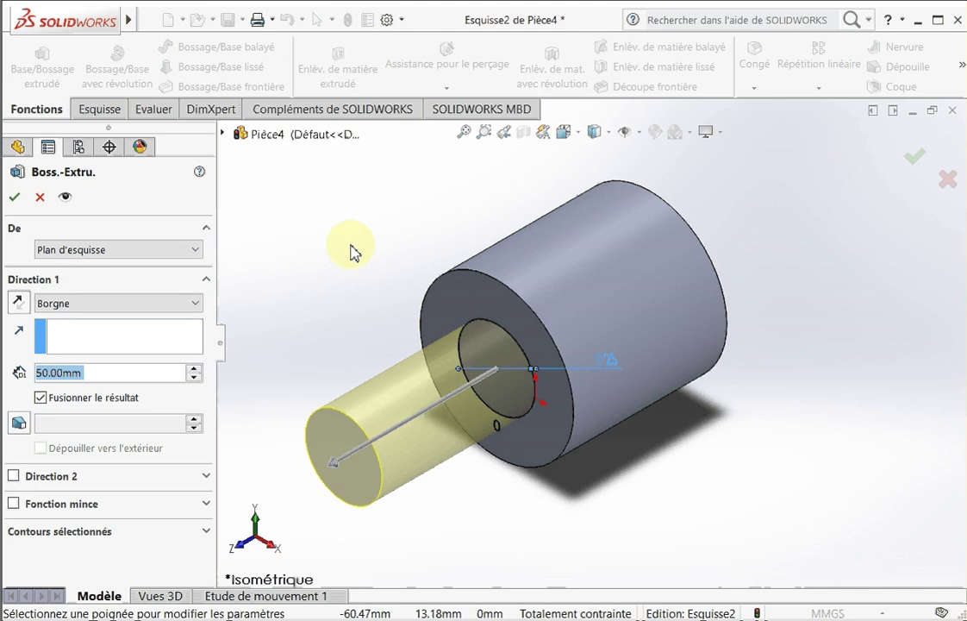
left_click(14, 198)
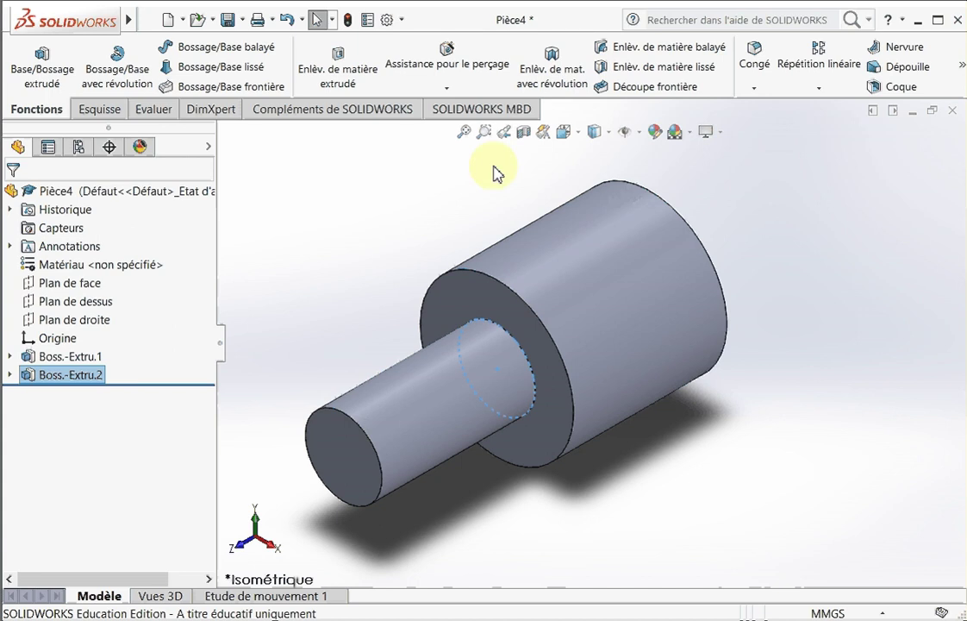
Sketch a circle about 11.15 mm in diameter on the smaller cylinder's end face, centred on that face
left_click(564, 132)
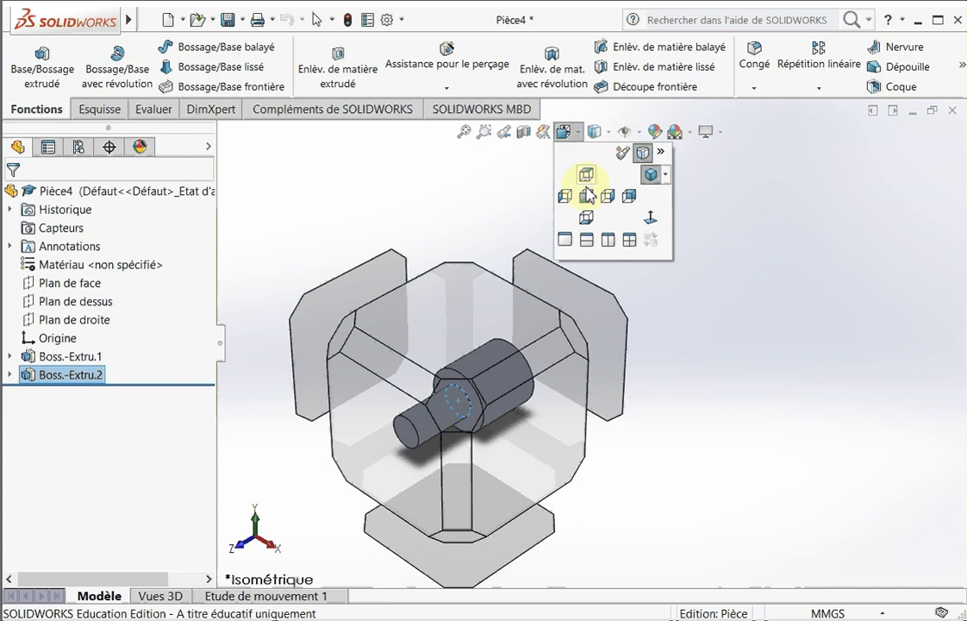
left_click(587, 195)
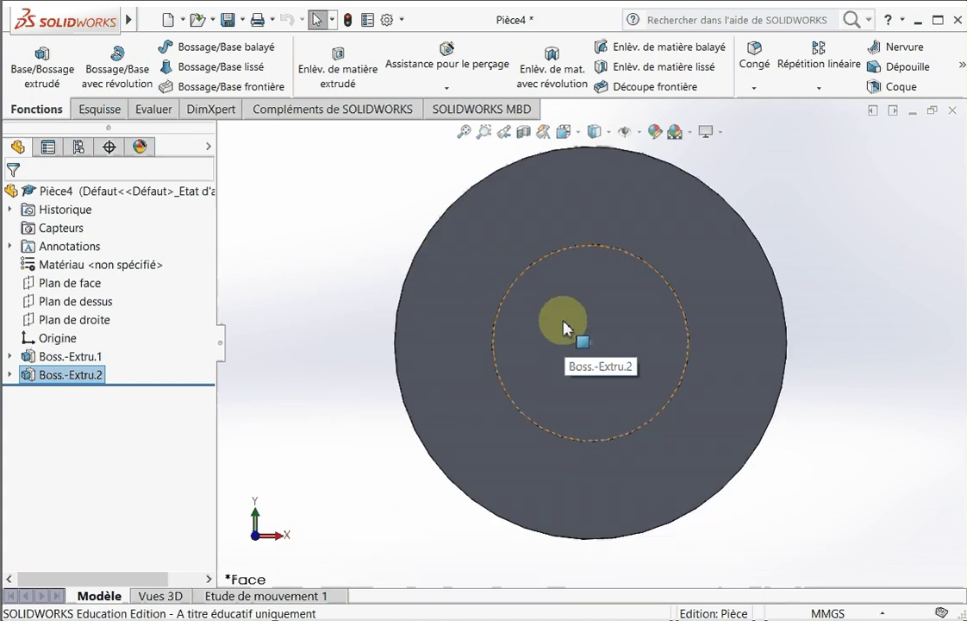
left_click(565, 328)
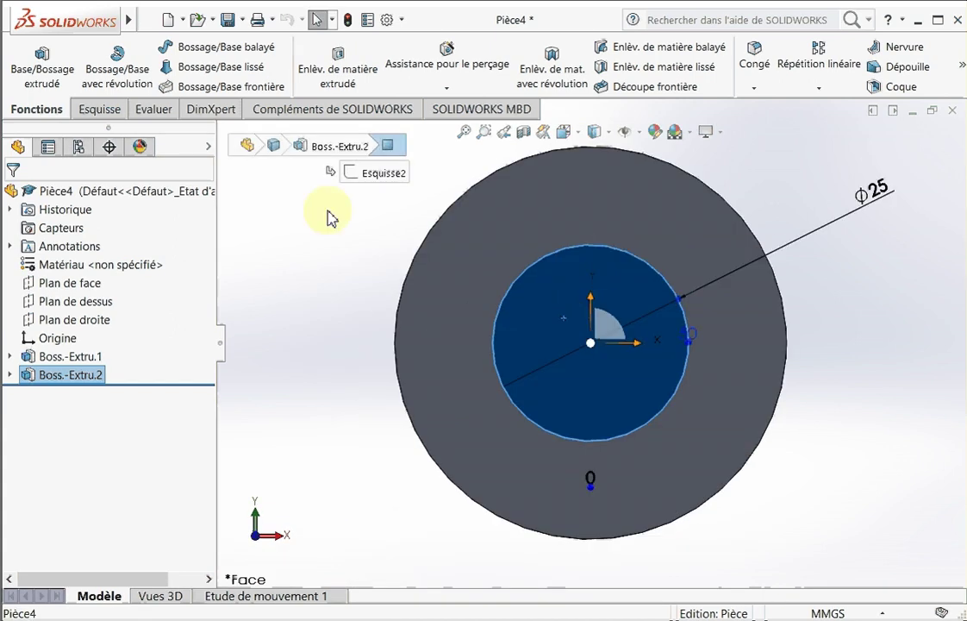
left_click(101, 109)
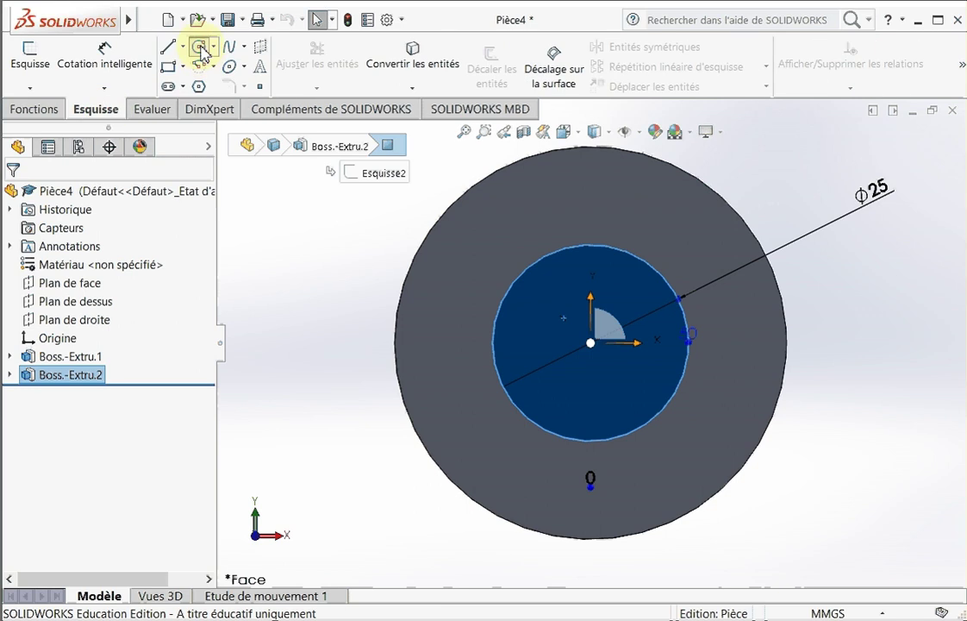
left_click(201, 49)
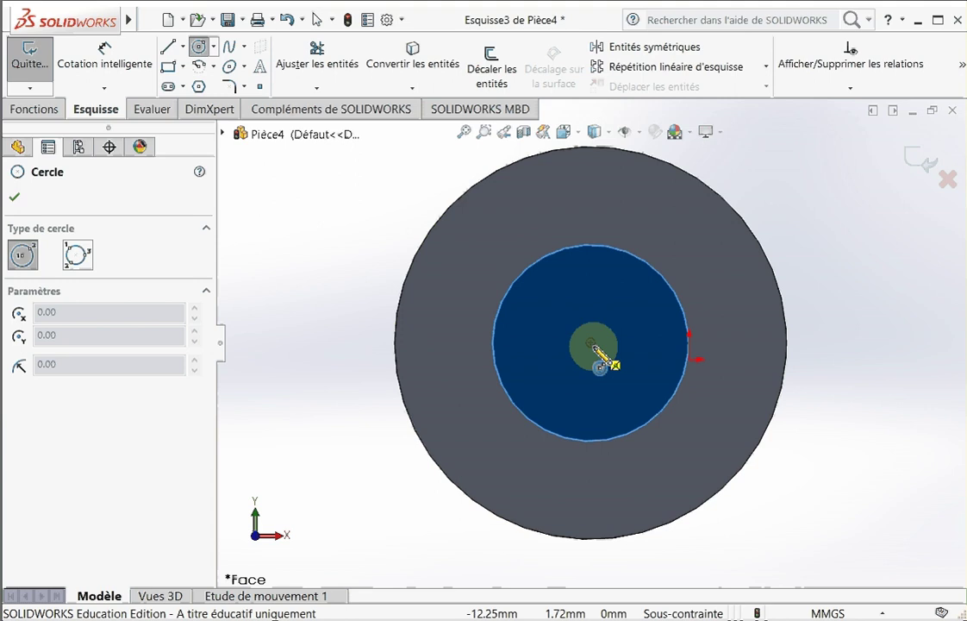
left_click(591, 344)
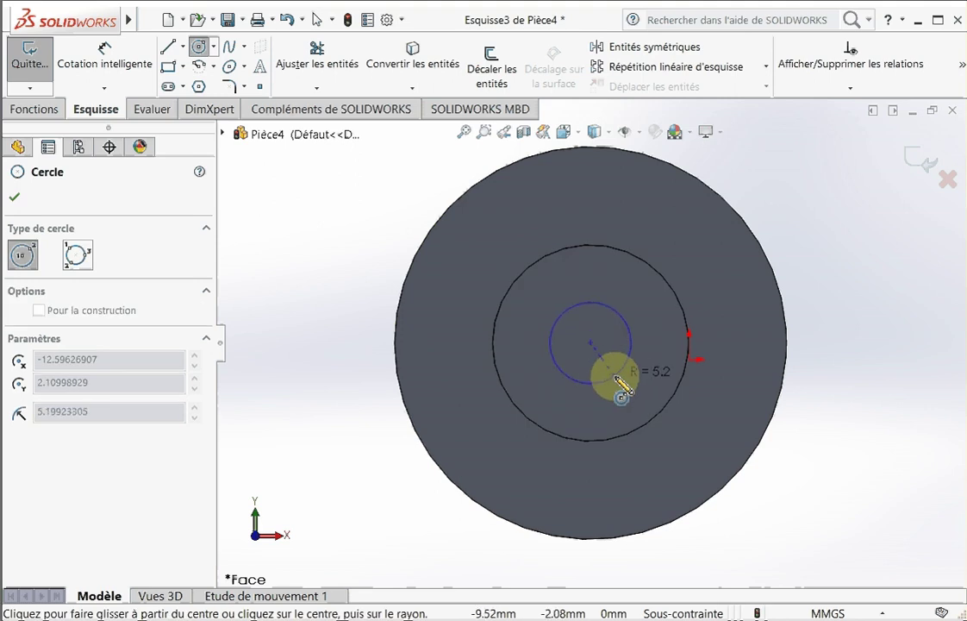
left_click(625, 394)
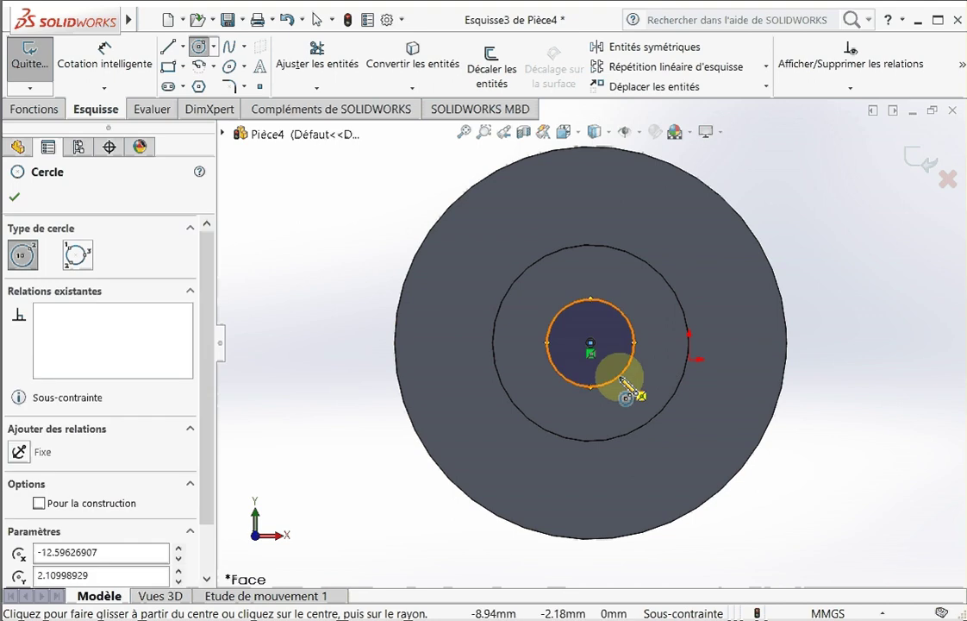
Dimension the sketched circle's diameter on the smaller cylinder's end face as 10 mm
left_click(103, 57)
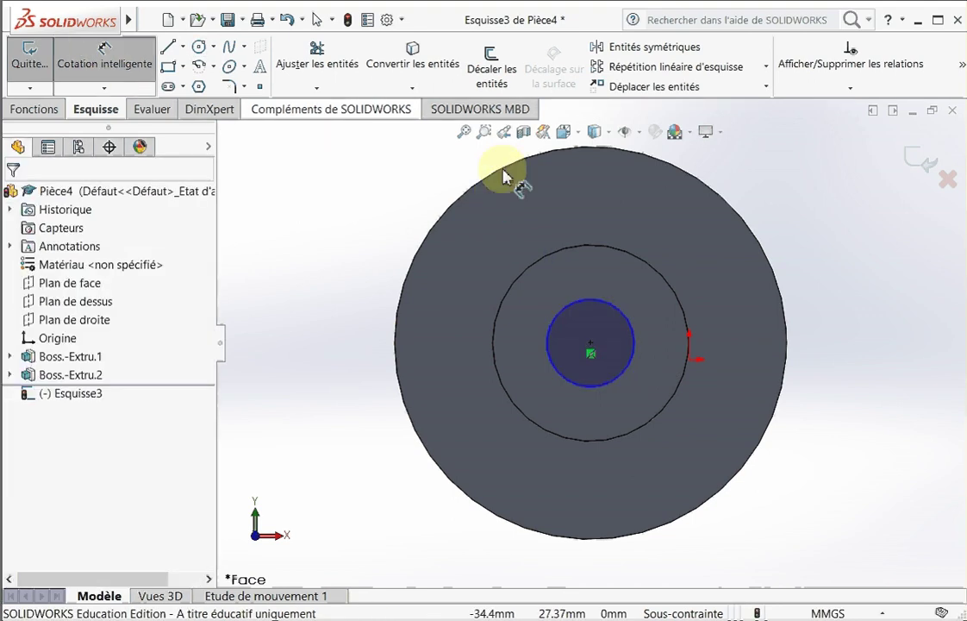
left_click(631, 323)
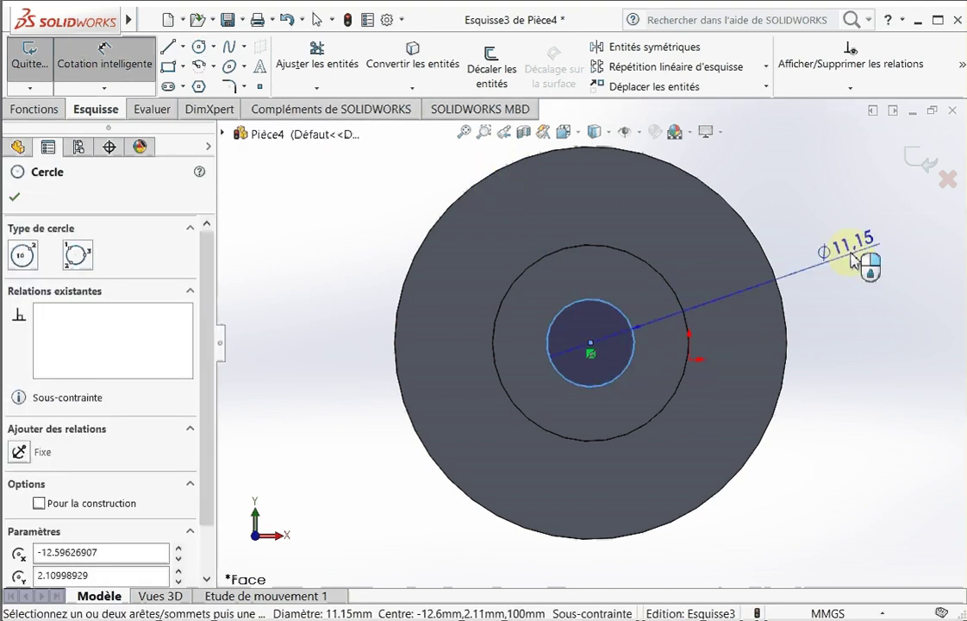
left_click(858, 250)
type("10")
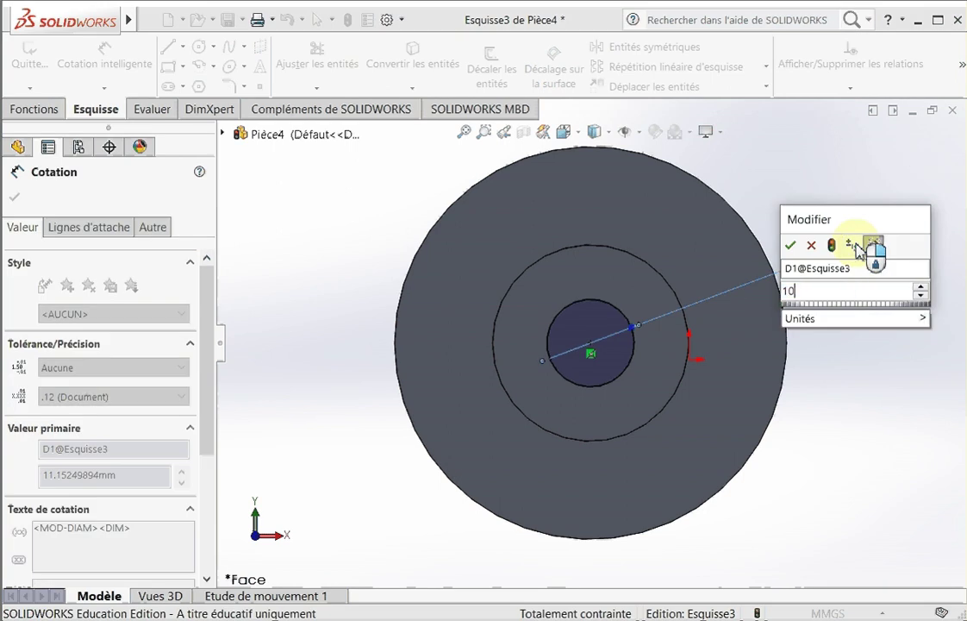
left_click(791, 247)
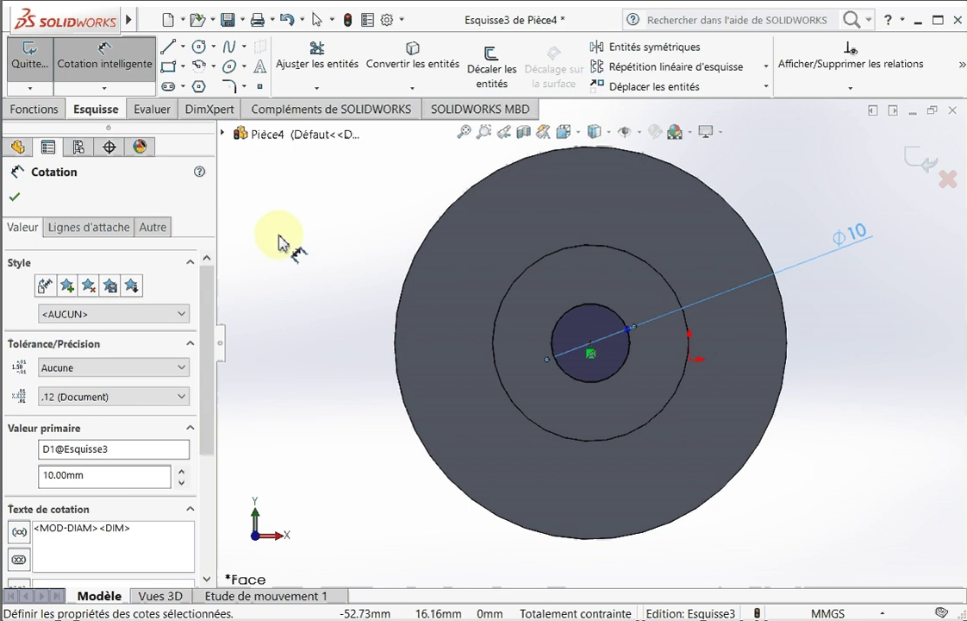
Cut-extrude the 10 mm circle 100 mm deep as a blind cut from the smaller cylinder's end face through the part
left_click(579, 137)
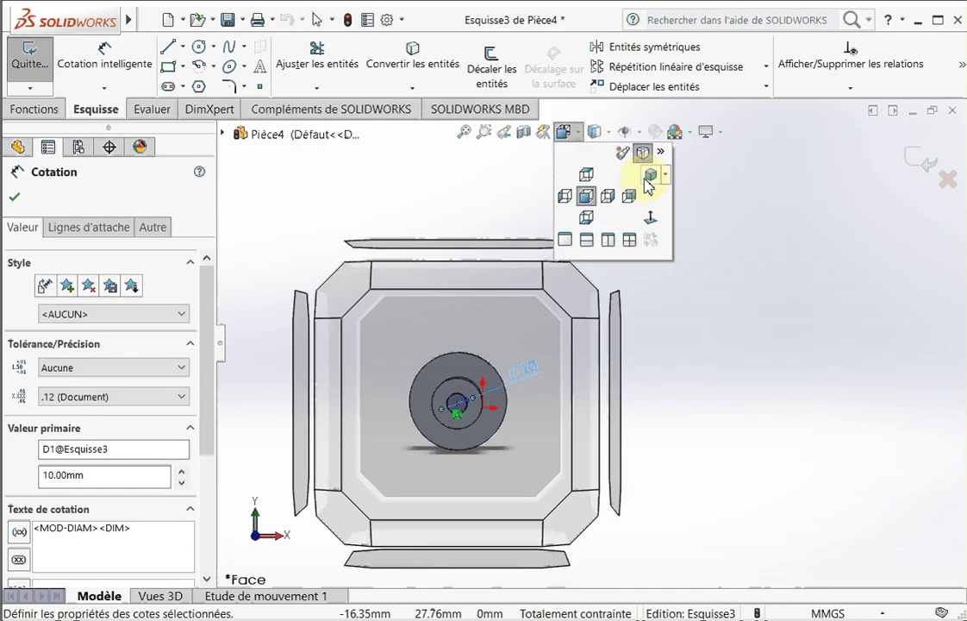
left_click(651, 177)
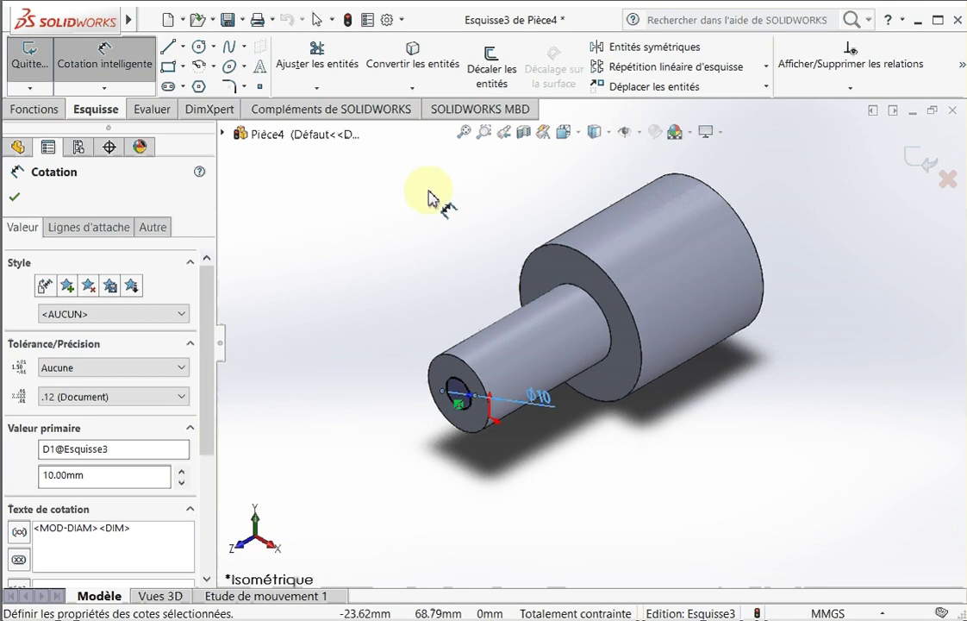
left_click(34, 110)
left_click(346, 69)
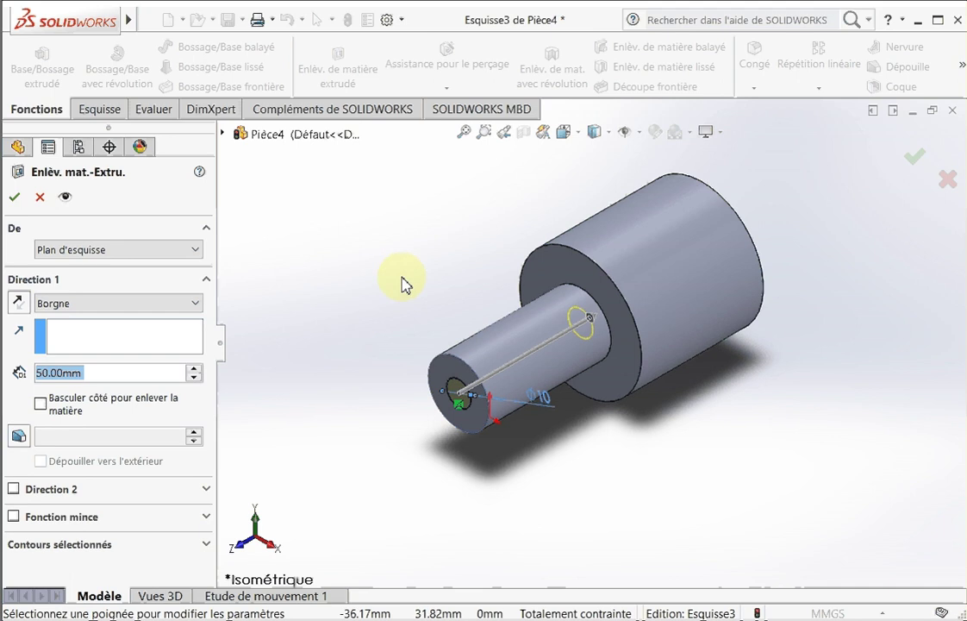
type("100")
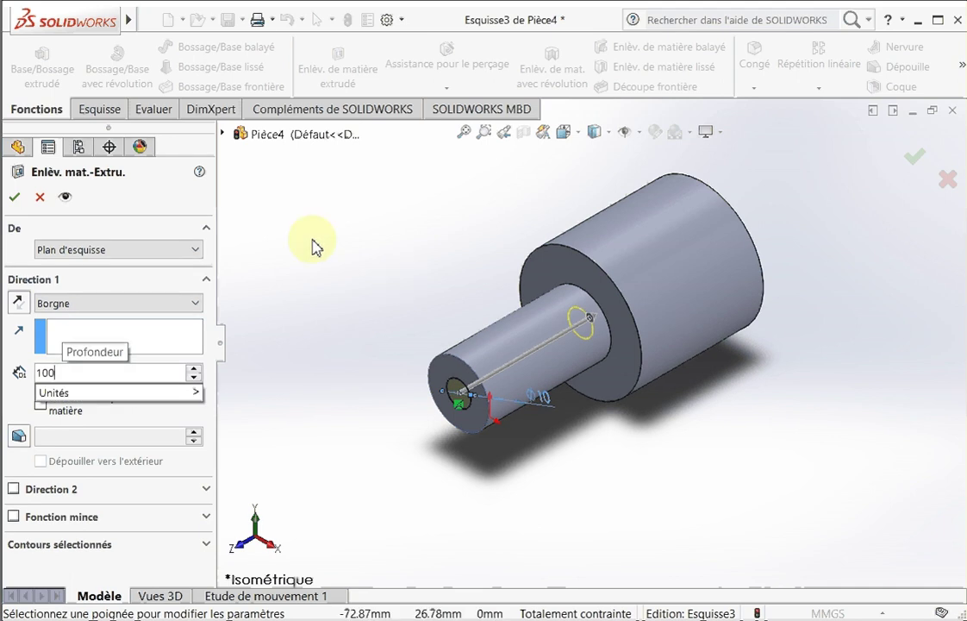
left_click(864, 201)
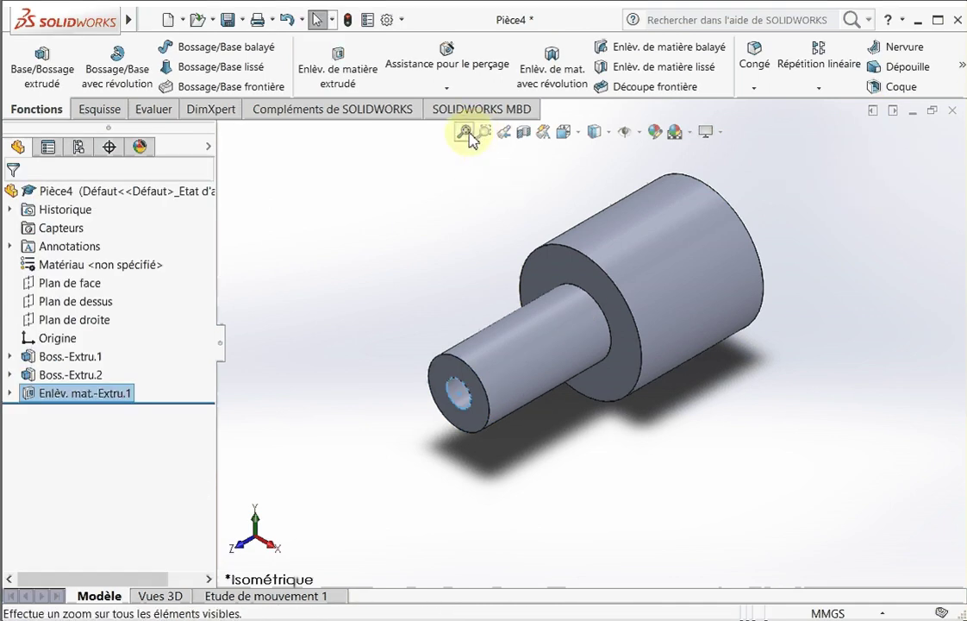
left_click(815, 206)
Examine the central bore by rotating the part, and return to the front view
right_click(817, 203)
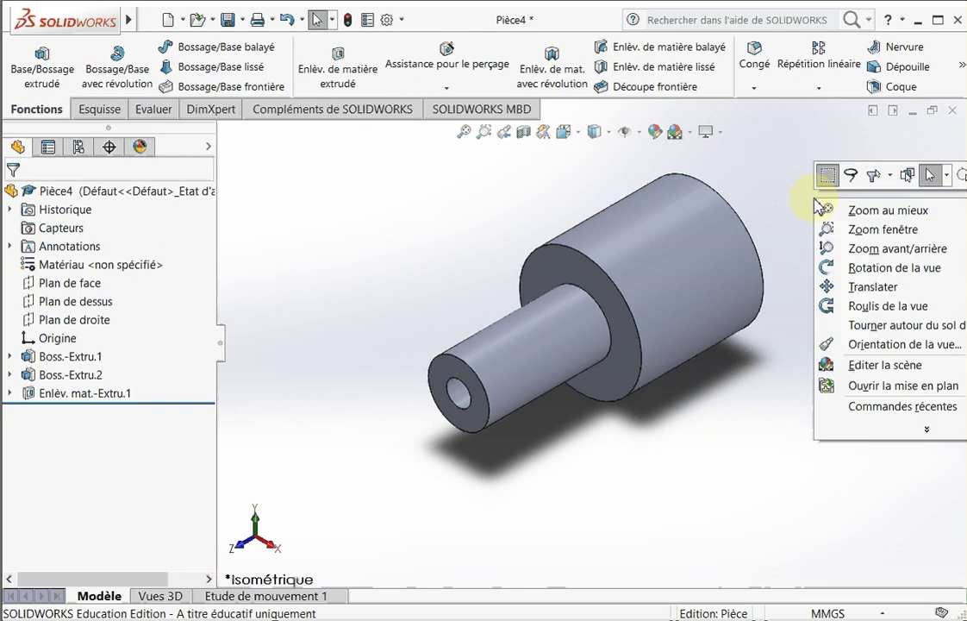
left_click(829, 265)
left_click_drag(720, 292, 777, 229)
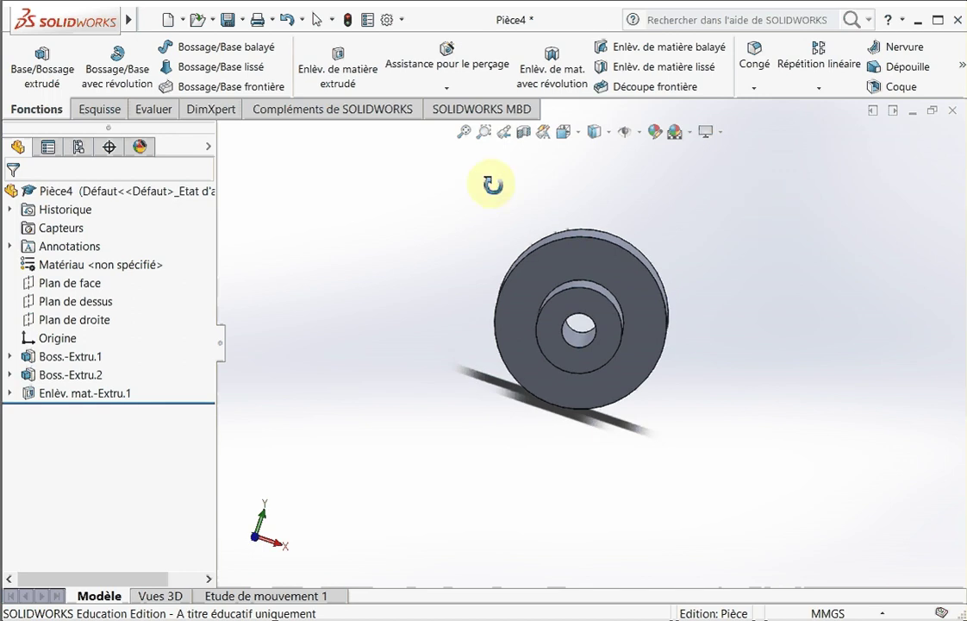
left_click(563, 131)
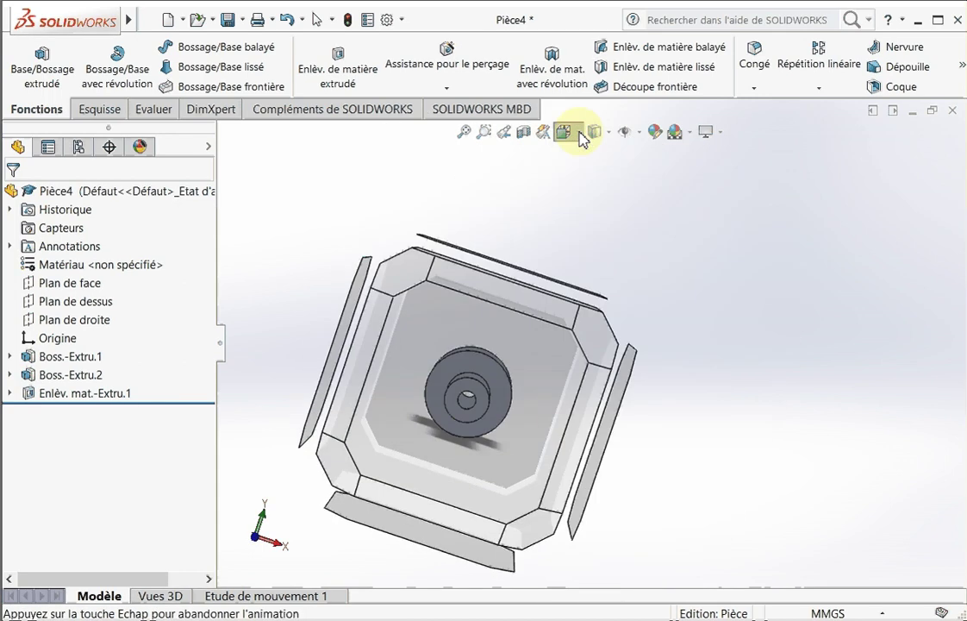
left_click(585, 201)
key("Escape")
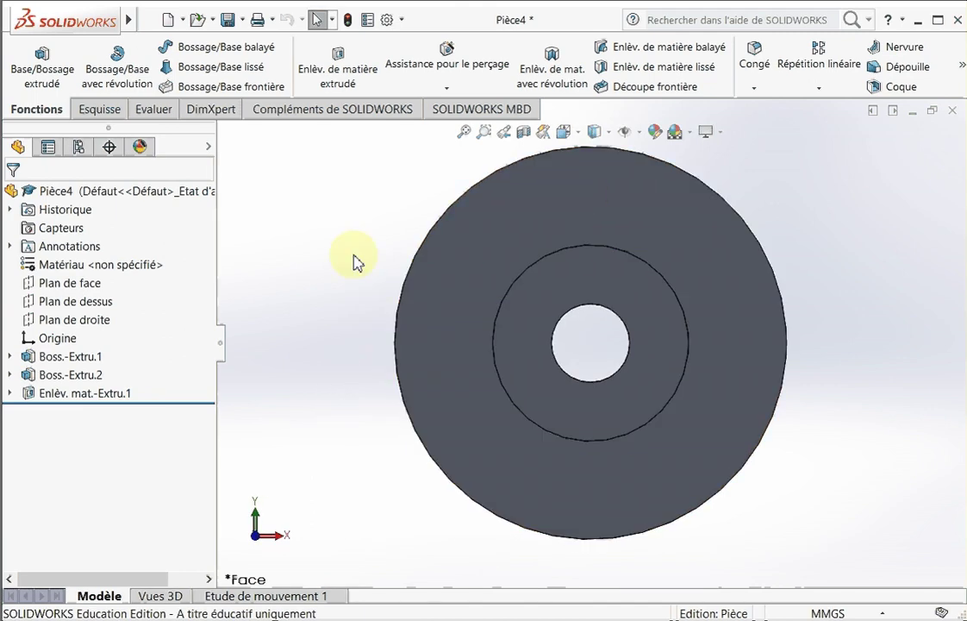
Sketch a centre-point arc on the smaller cylinder's end face, centred on the bore and following the upper part of the face's outer edge
left_click(570, 284)
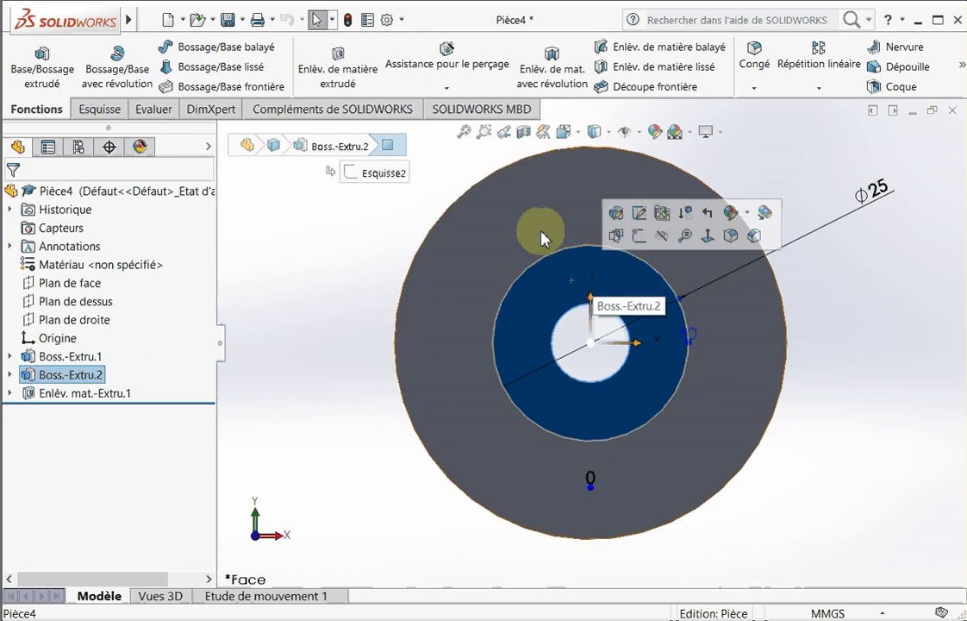
left_click(110, 116)
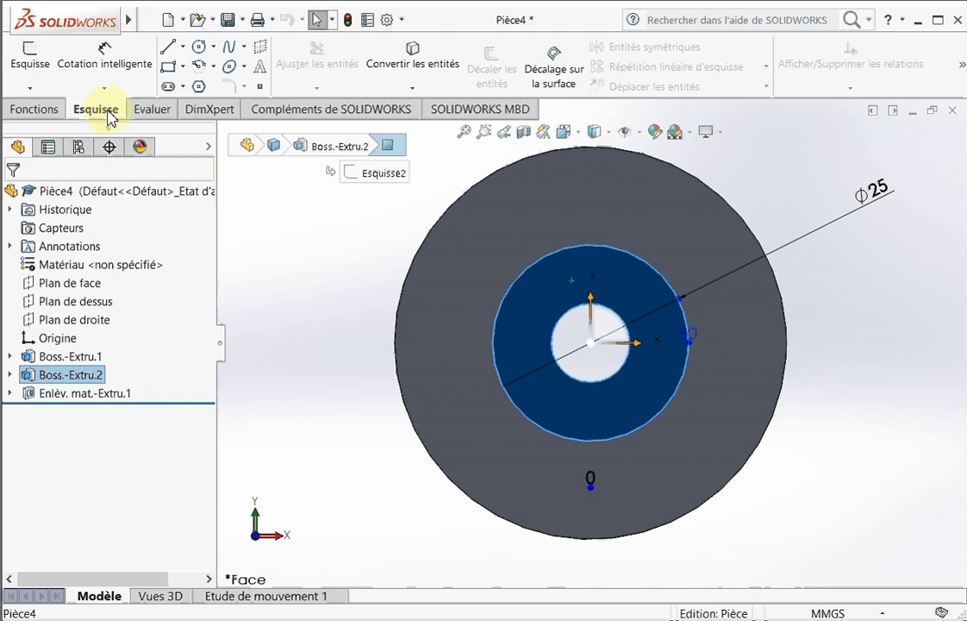
left_click(214, 68)
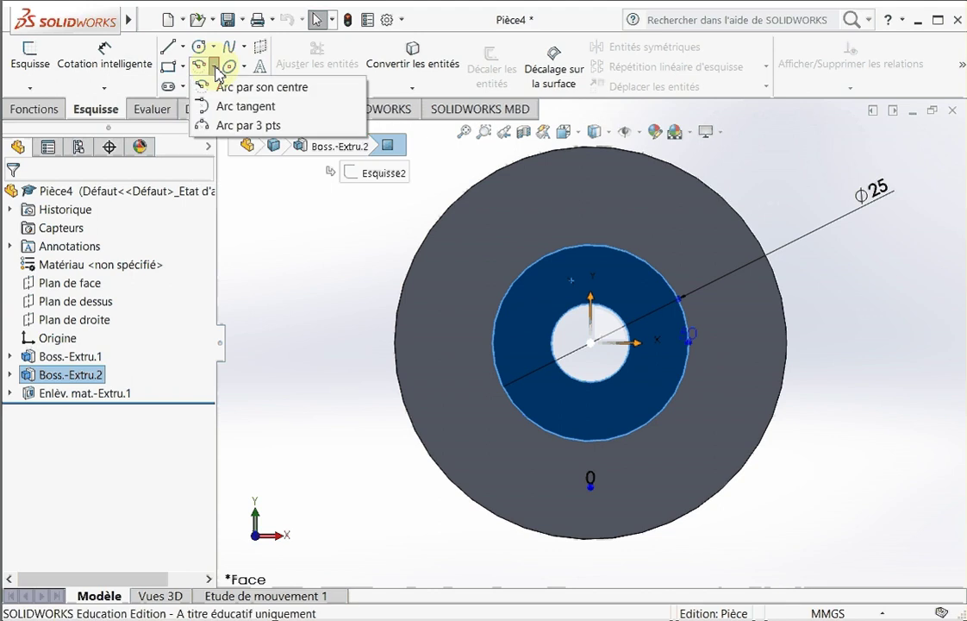
left_click(224, 87)
left_click(568, 218)
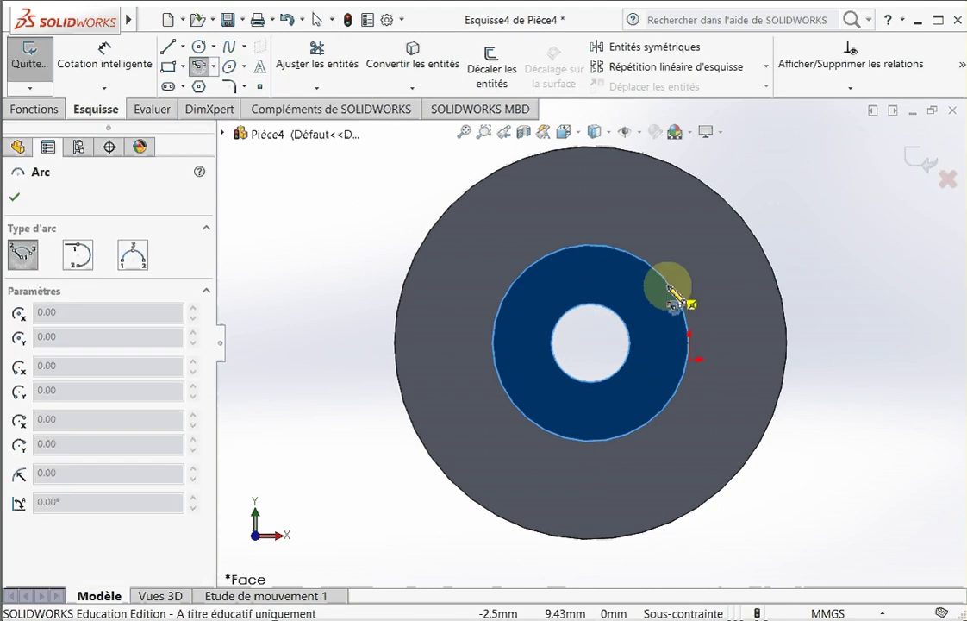
left_click(591, 343)
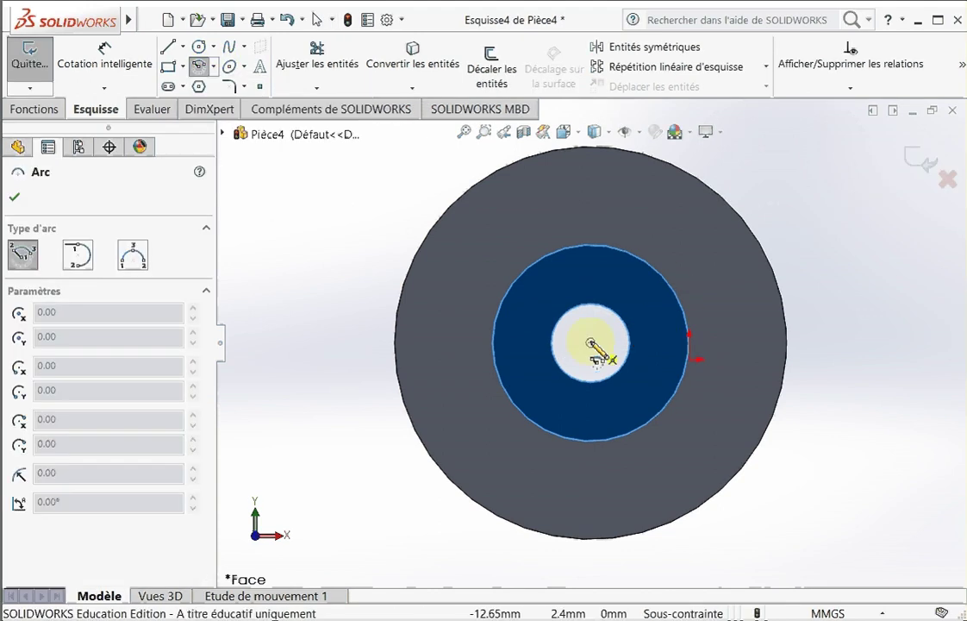
left_click(591, 343)
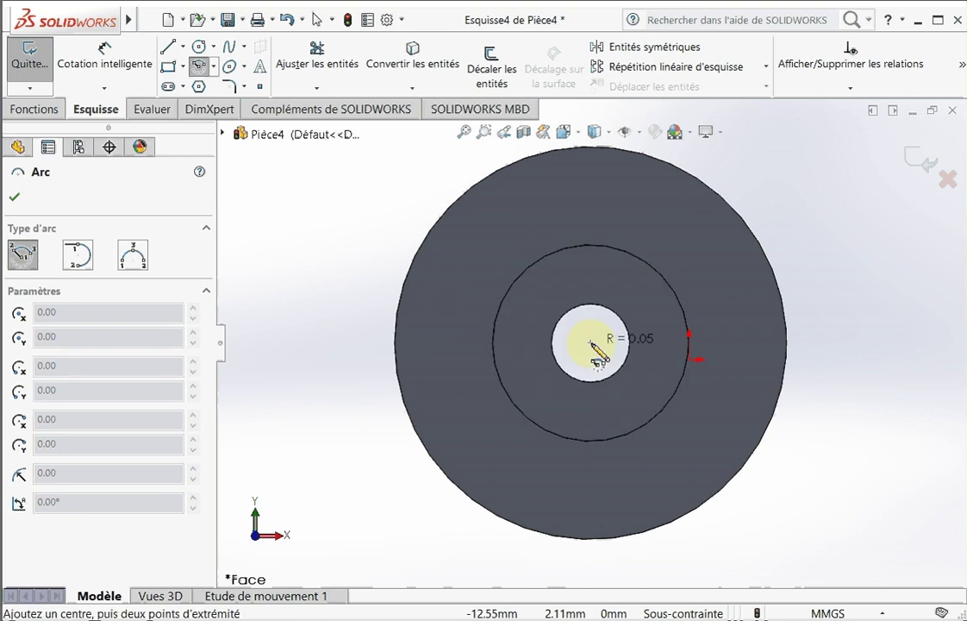
left_click(541, 260)
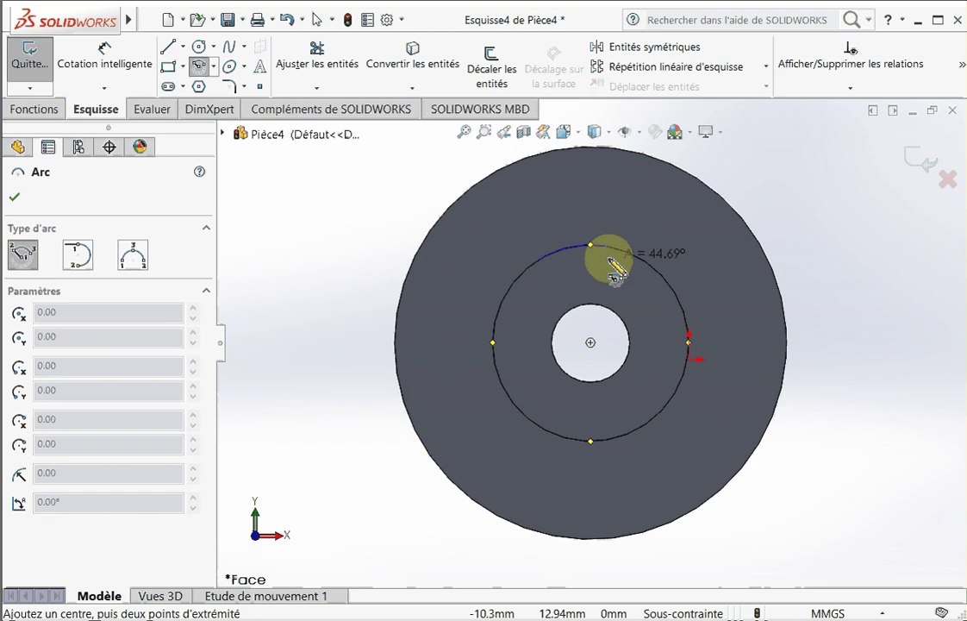
left_click(648, 264)
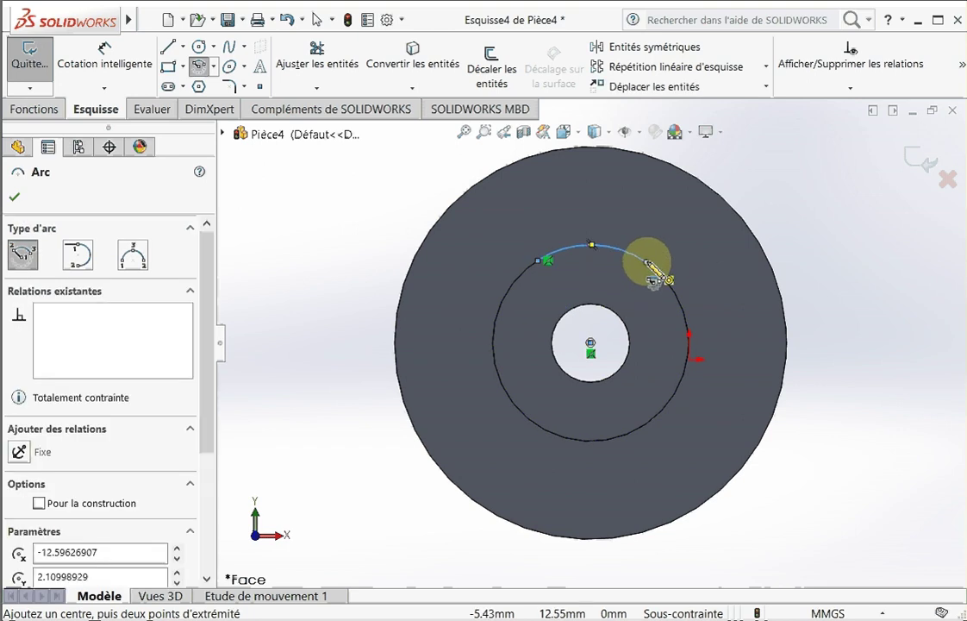
Draw a radial line from the arc's left endpoint inward to the edge of the bore
left_click(168, 49)
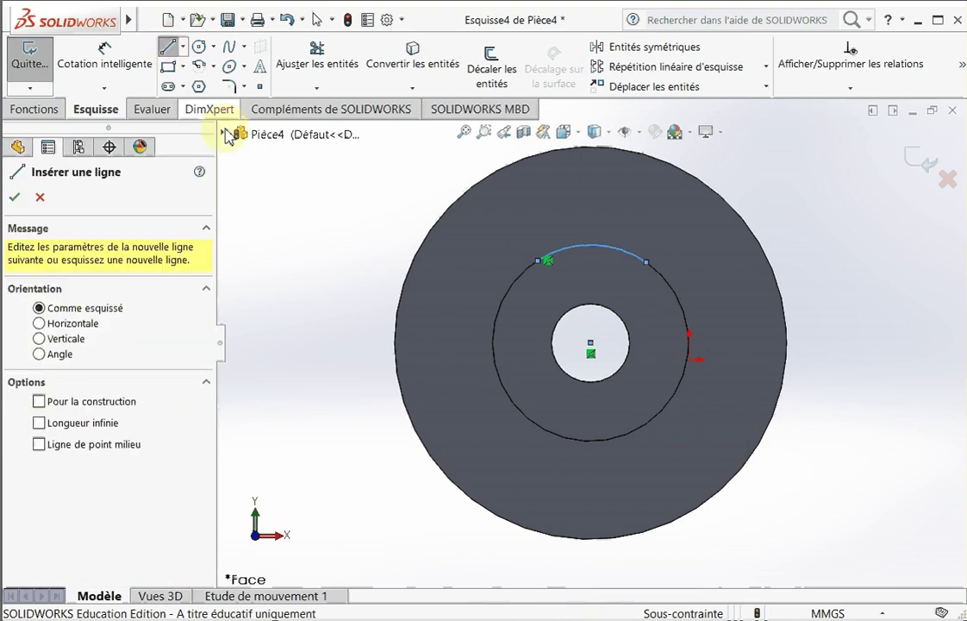
left_click(540, 261)
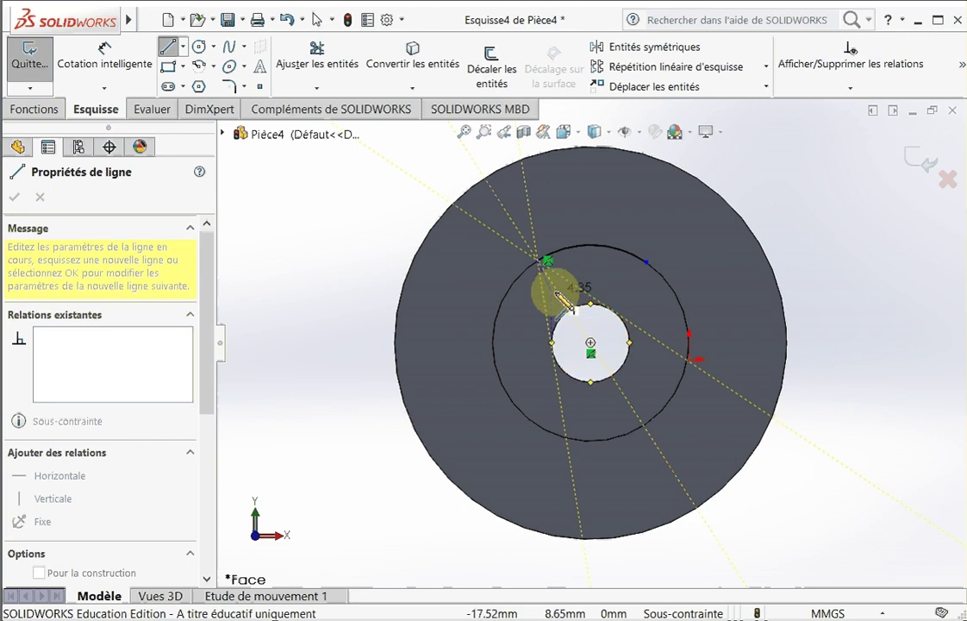
left_click(570, 309)
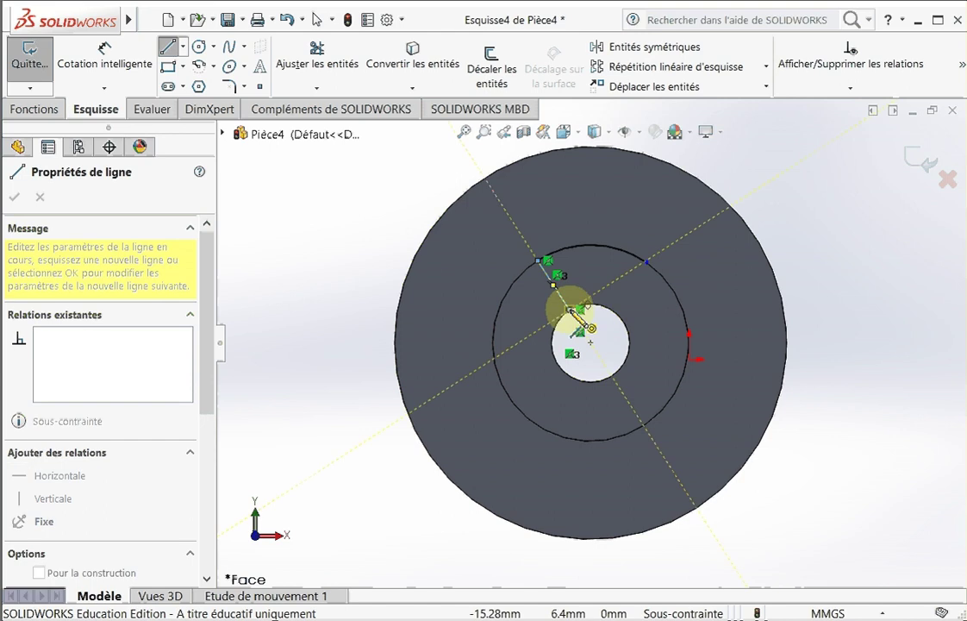
right_click(349, 250)
left_click(372, 276)
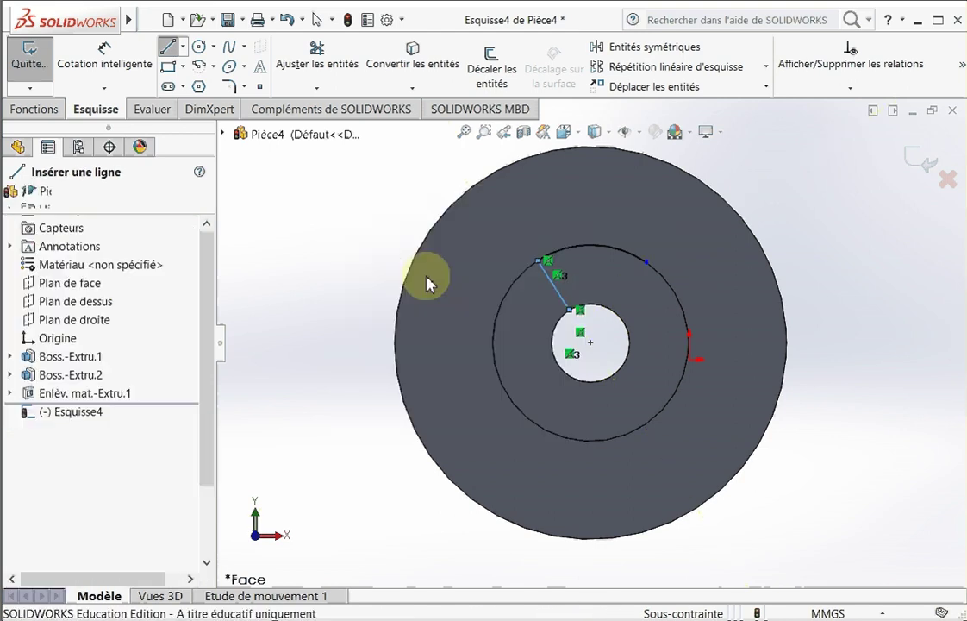
Draw a radial line from the arc's right endpoint to the bore edge, and close the profile with a straight line between the inner ends
left_click(647, 263)
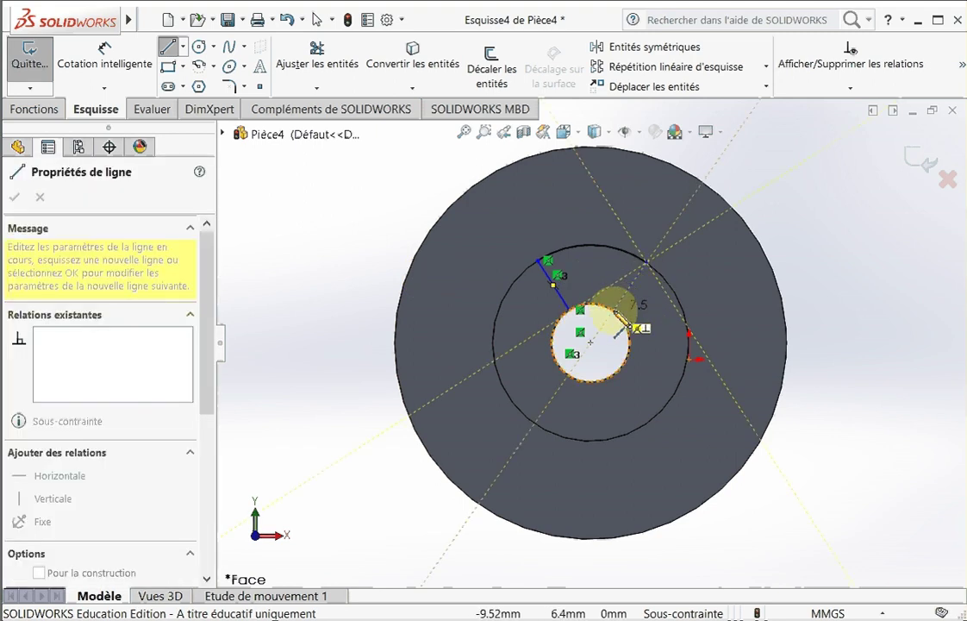
left_click(613, 309)
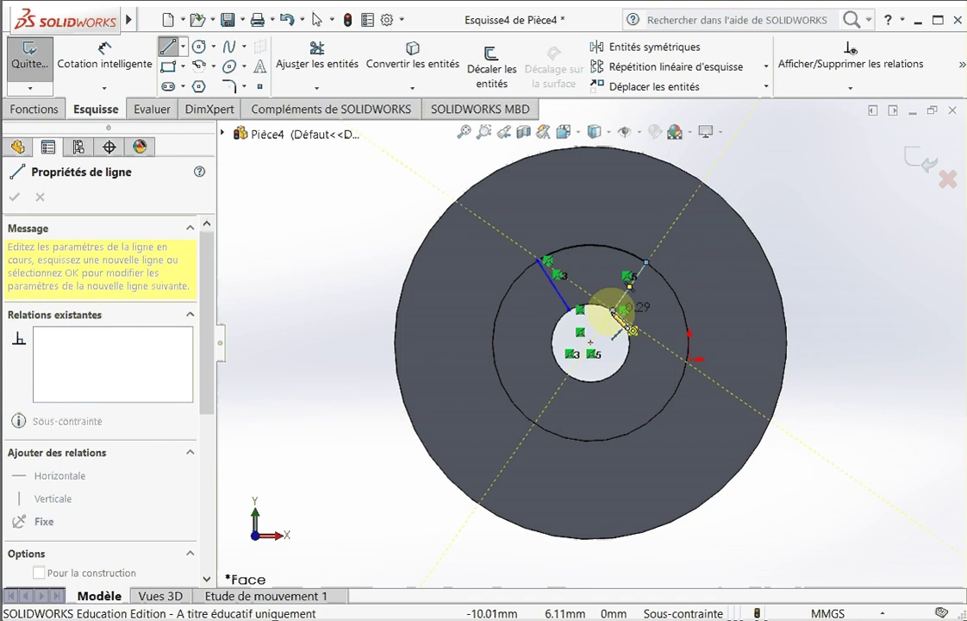
left_click(569, 308)
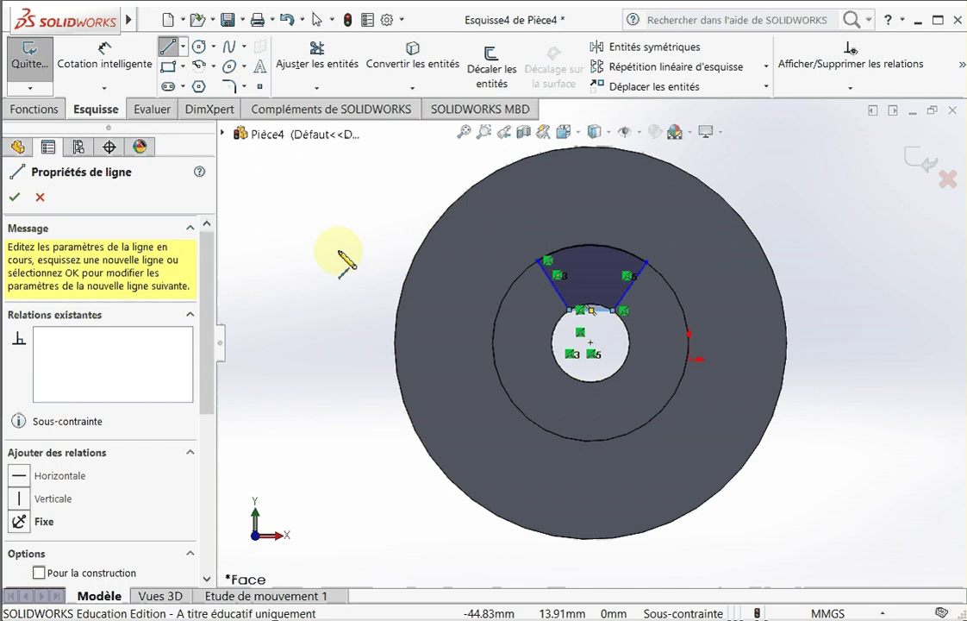
Cut-extrude the wedge-shaped profile 20 mm deep into the smaller cylinder's end face, using a blind end condition
left_click(32, 112)
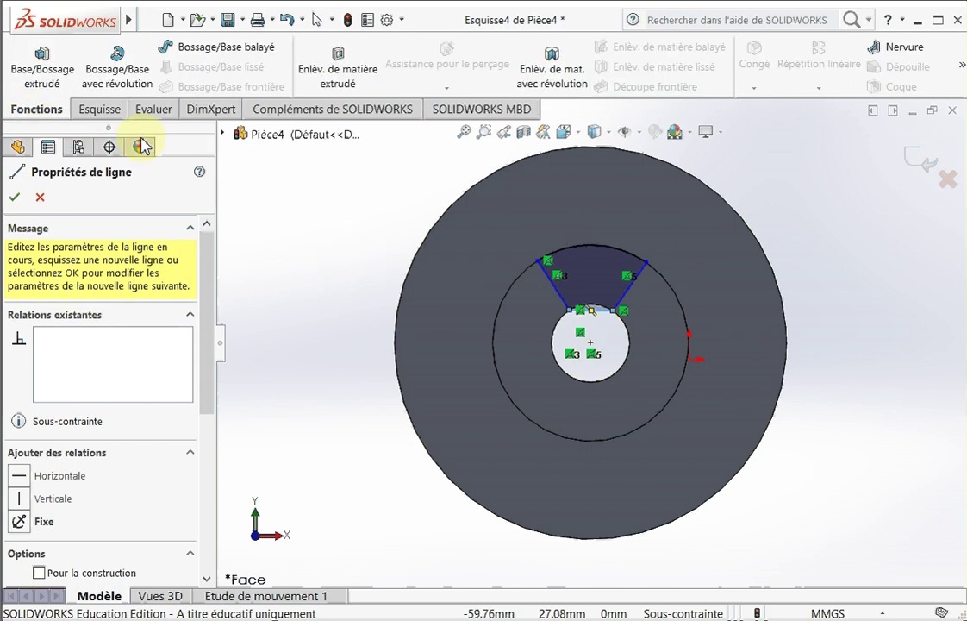
left_click(326, 53)
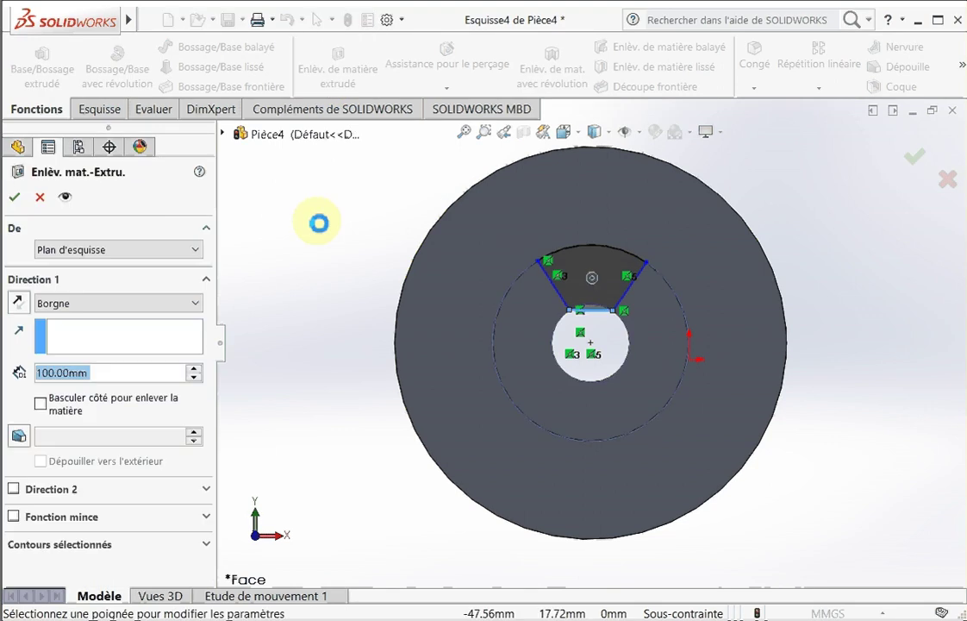
left_click(578, 131)
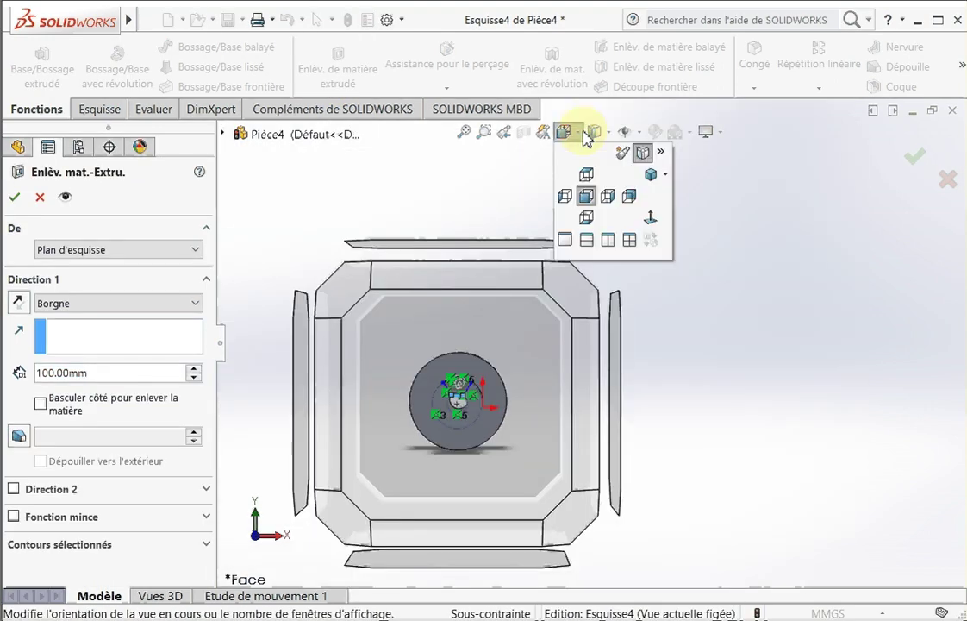
left_click(651, 176)
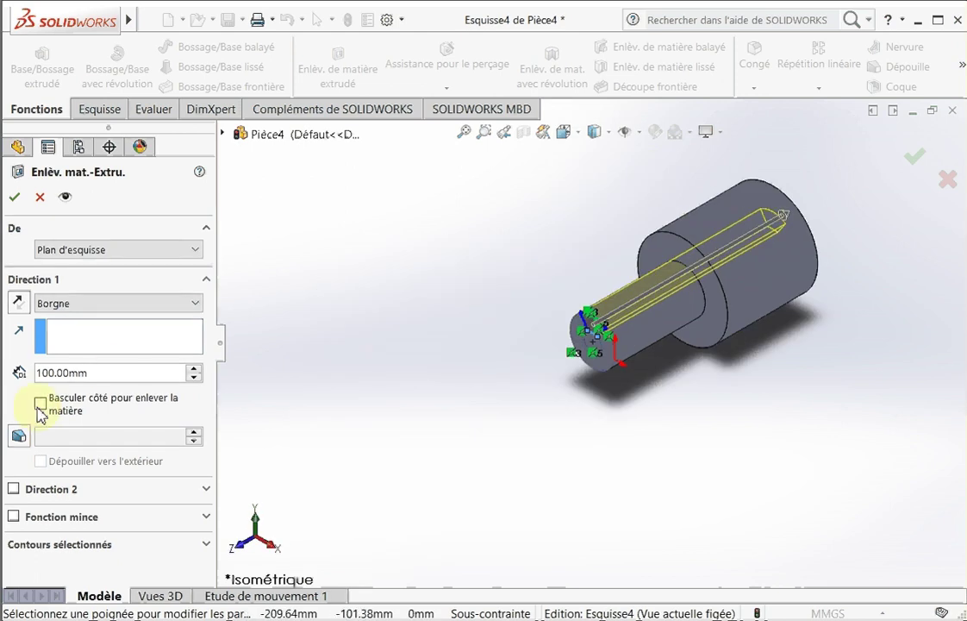
left_click(118, 379)
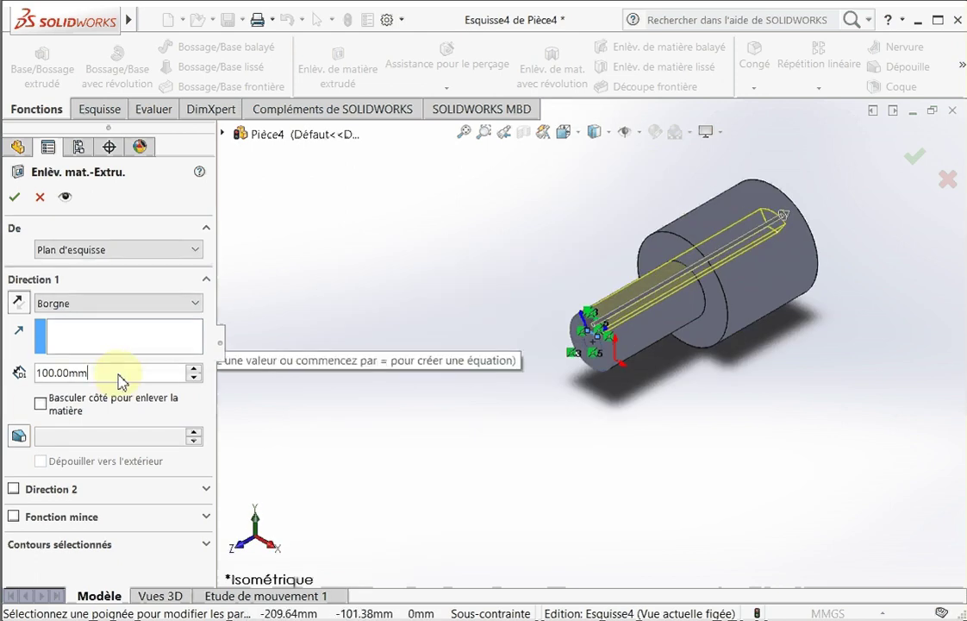
left_click_drag(99, 377, 4, 380)
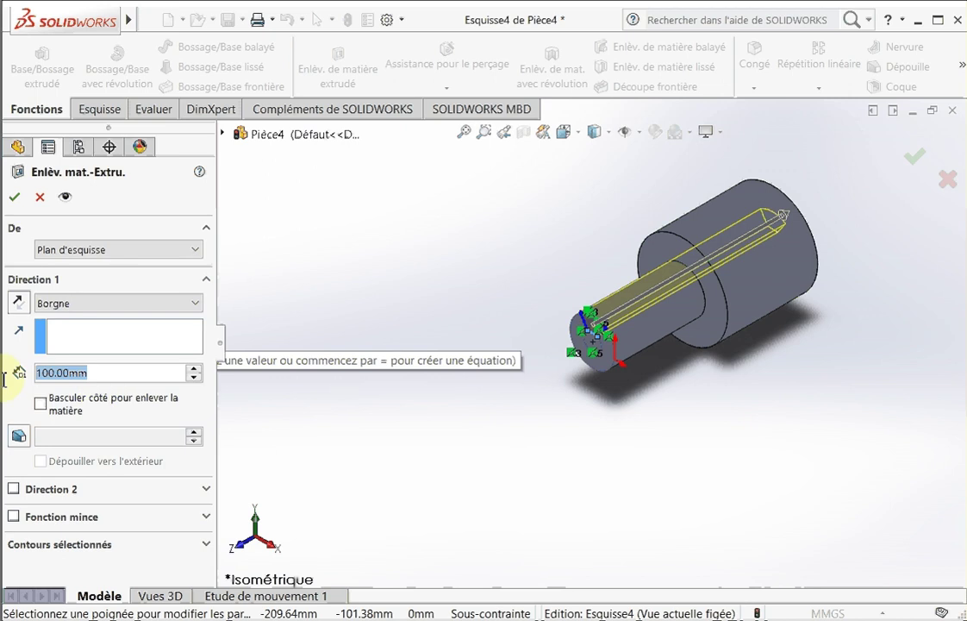
type("20")
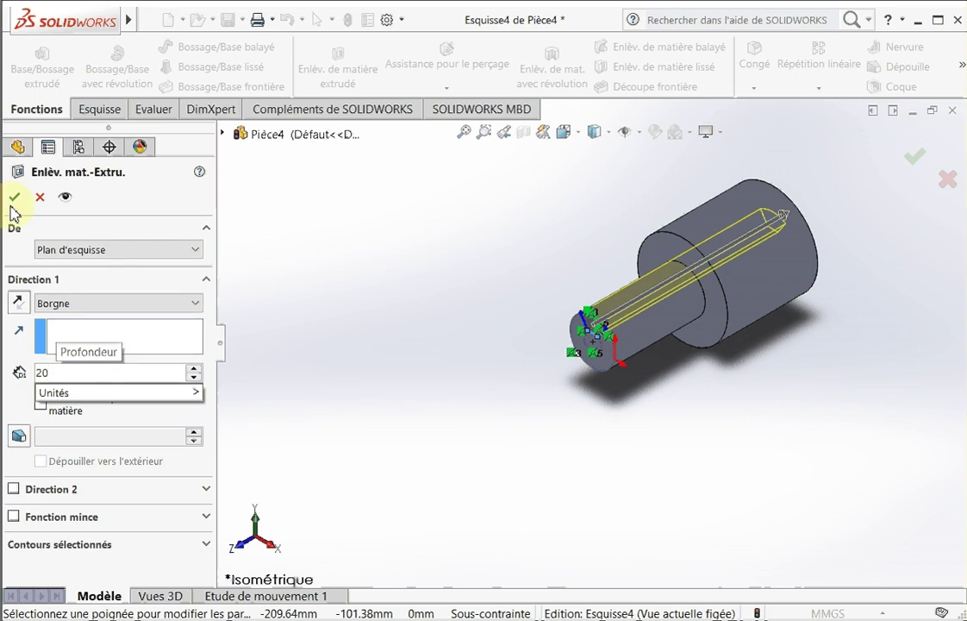
key("Return")
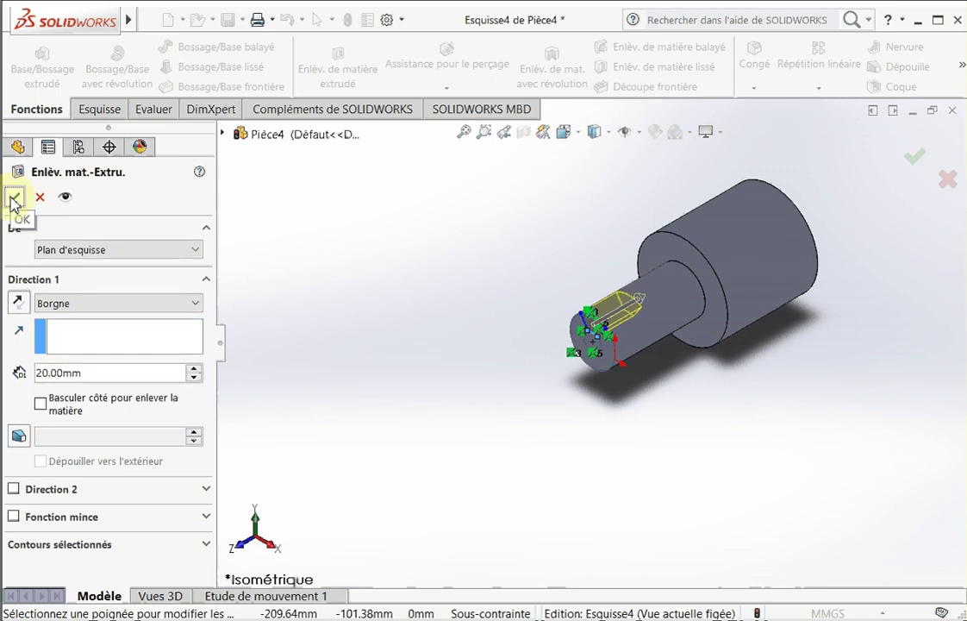
left_click(13, 199)
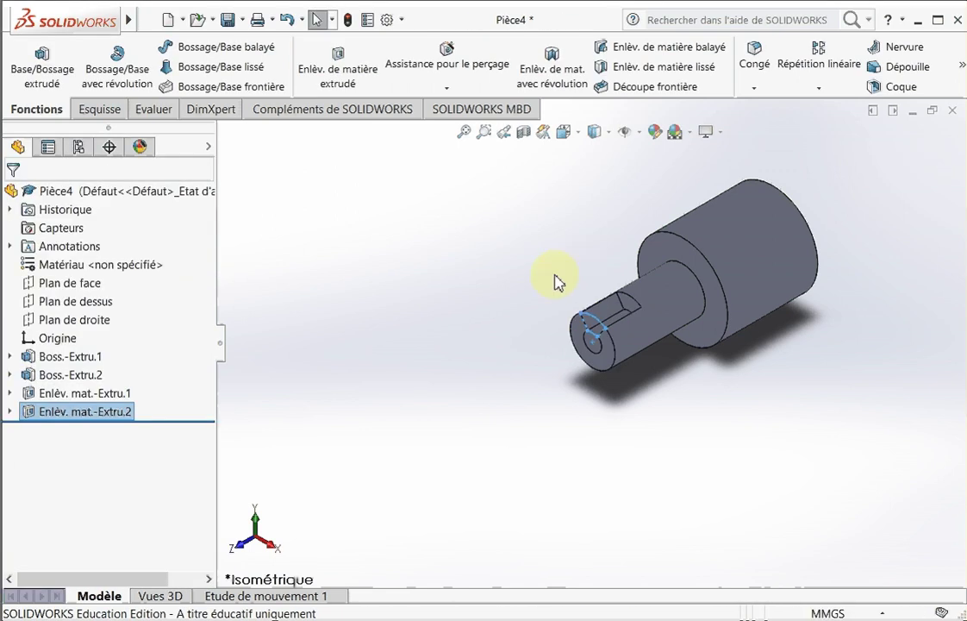
left_click(485, 250)
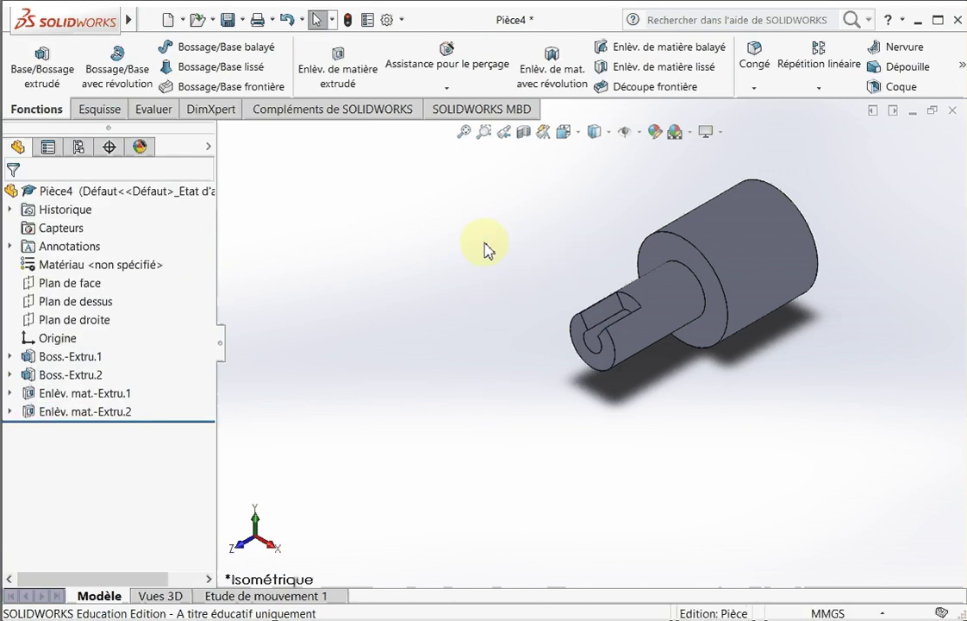
Apply a 1 mm fillet to the outer cylindrical face of the larger cylinder, rounding both of its rim edges
right_click(485, 250)
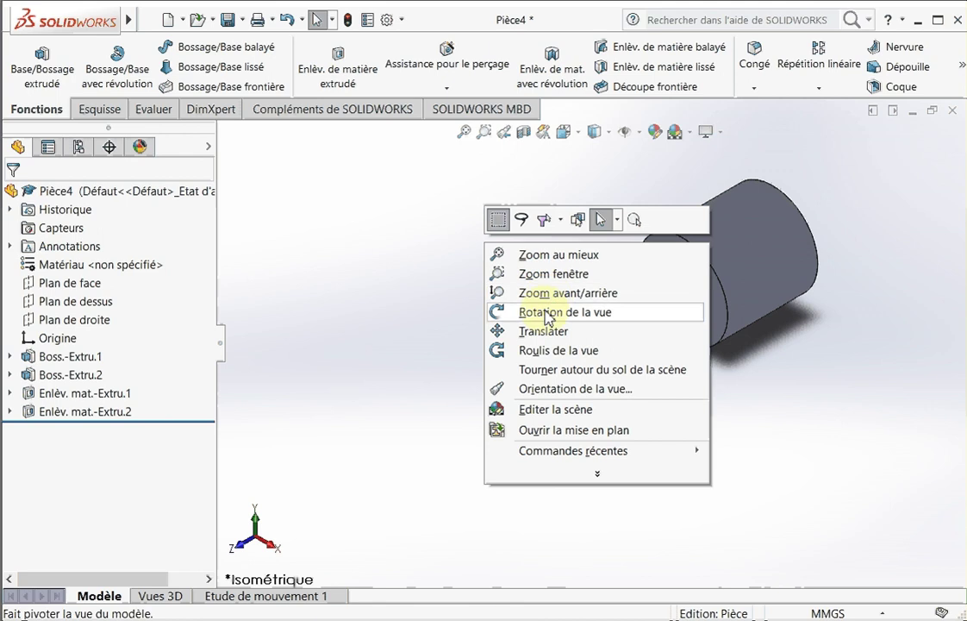
left_click(559, 311)
left_click_drag(670, 316, 583, 163)
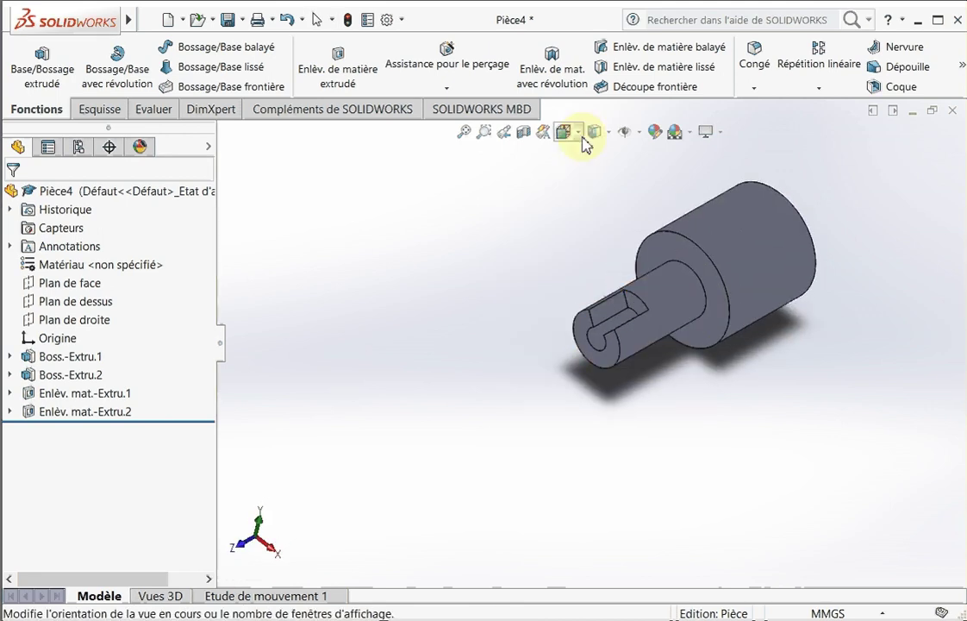
left_click(583, 139)
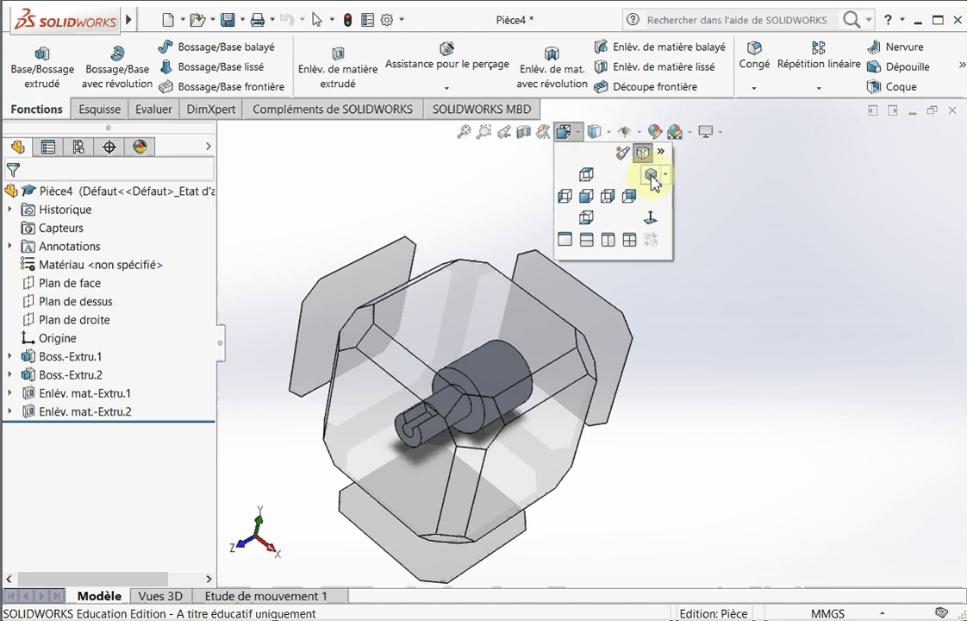
left_click(646, 175)
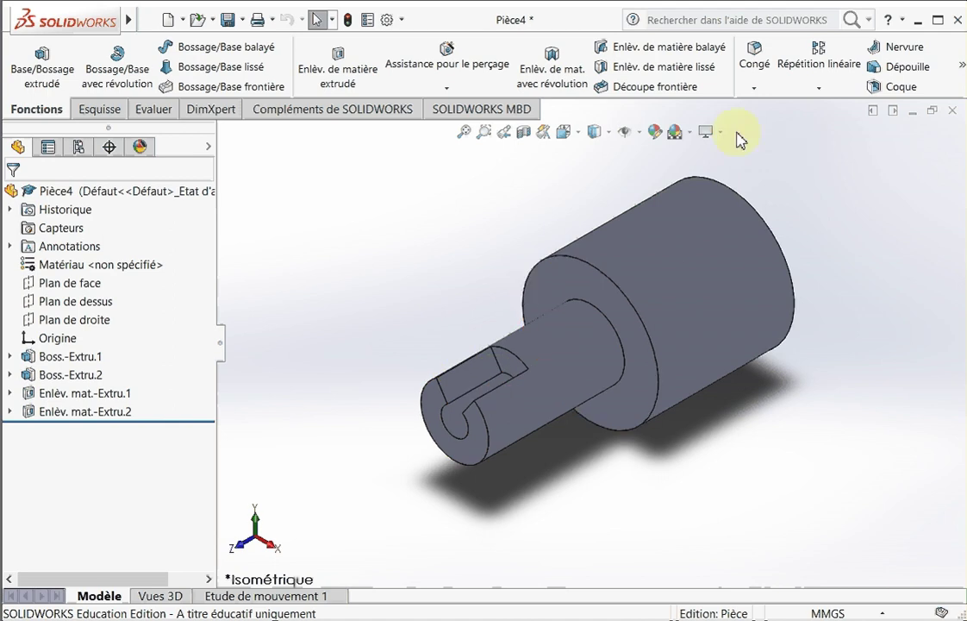
left_click(673, 254)
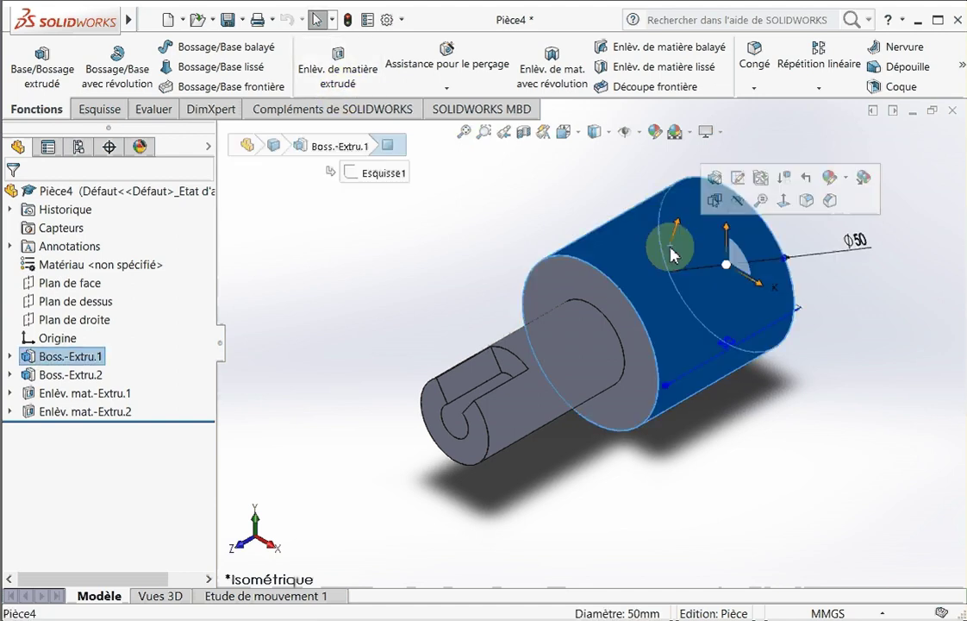
left_click(755, 57)
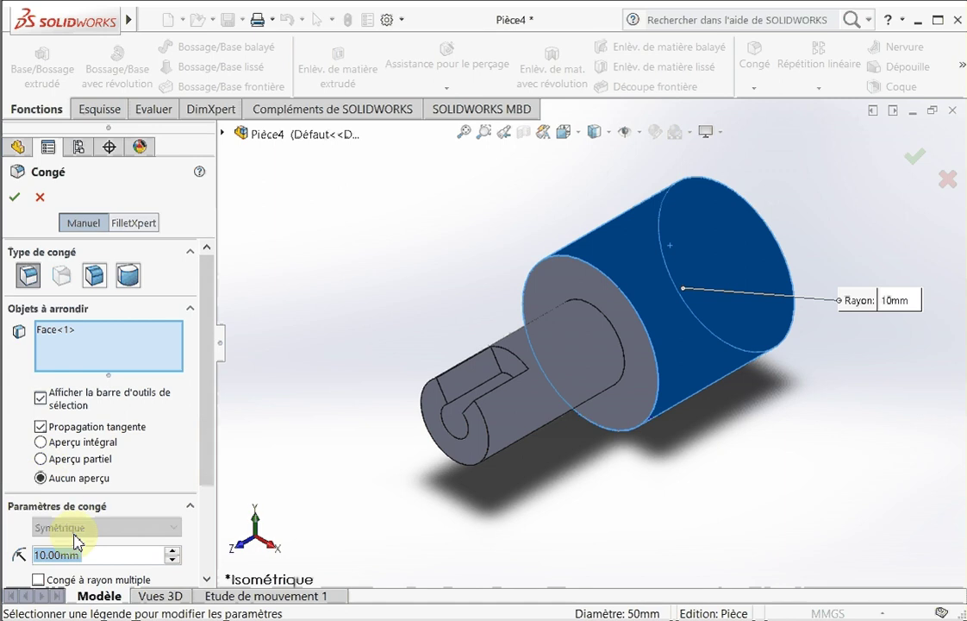
type("1")
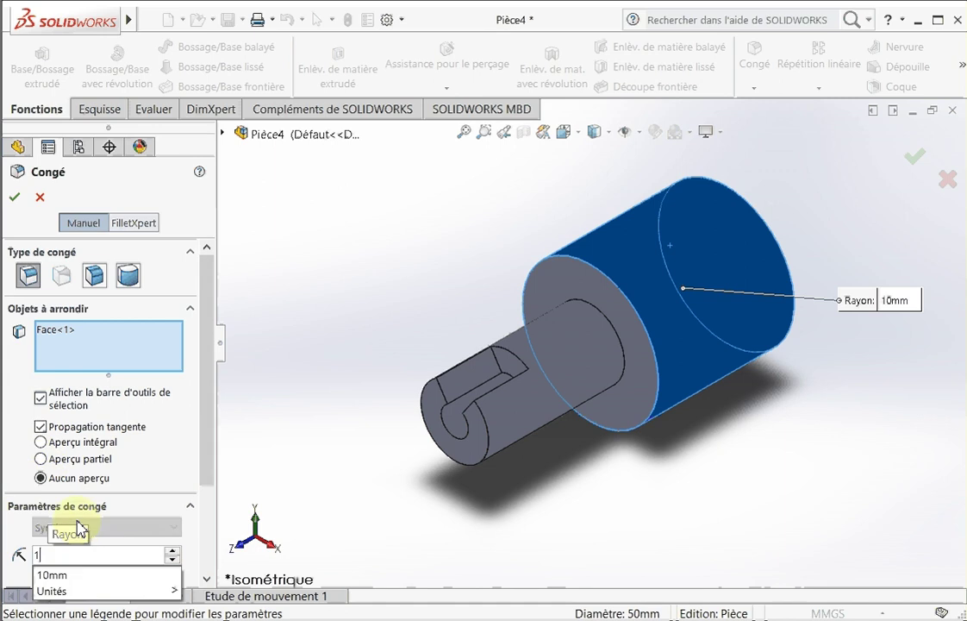
left_click(13, 198)
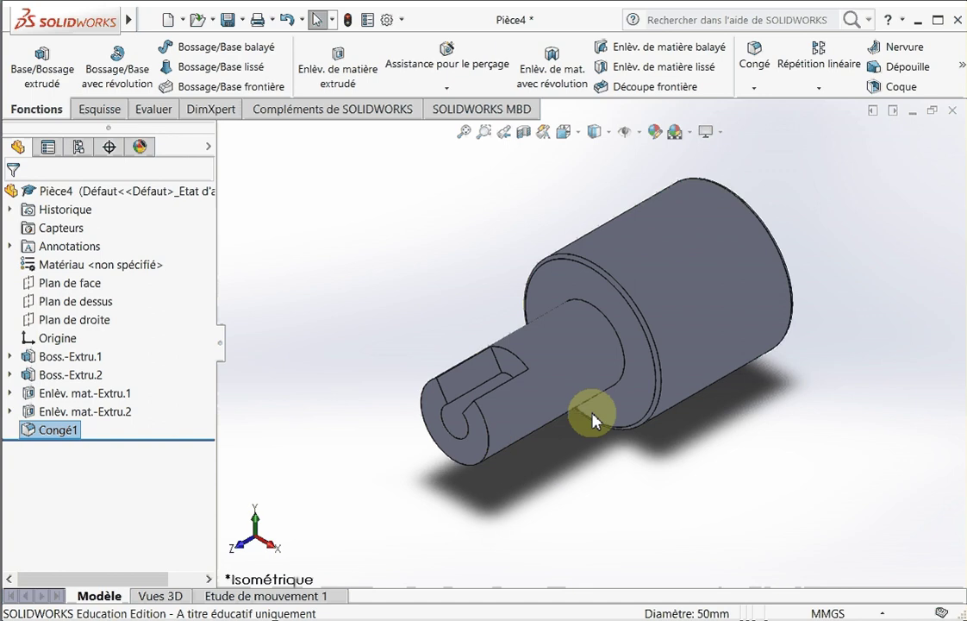
Fillet the edge where the two cylinders meet and the notched end's outer and bore edges with a 1 mm radius
left_click(625, 348)
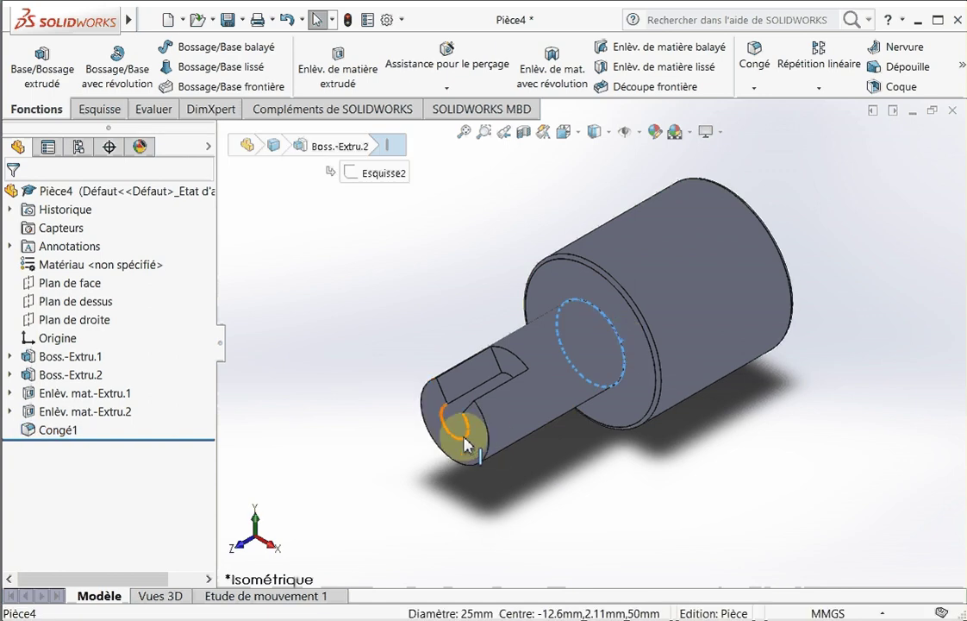
left_click(460, 467, "ctrl")
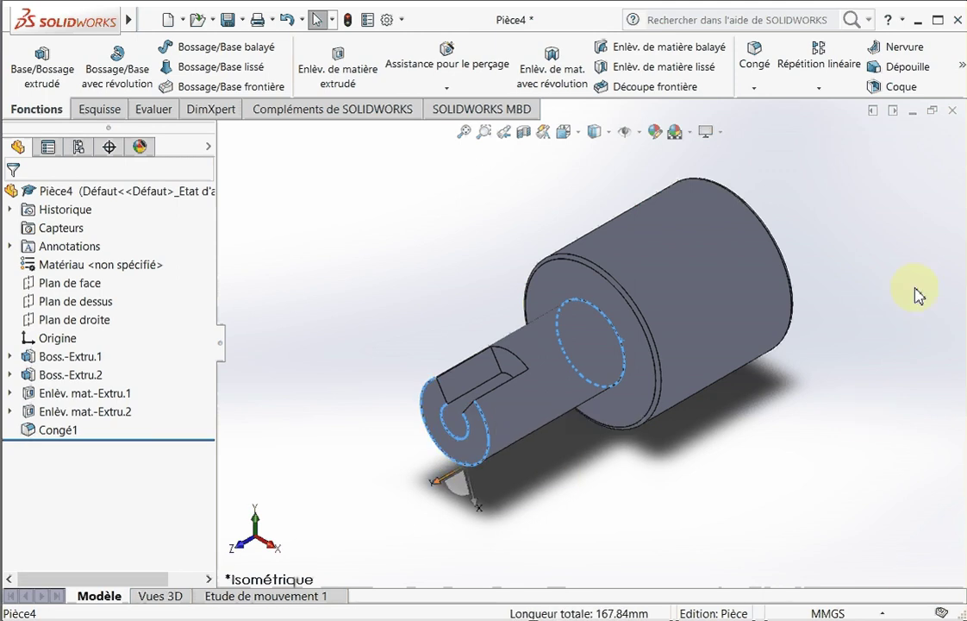
left_click(752, 59)
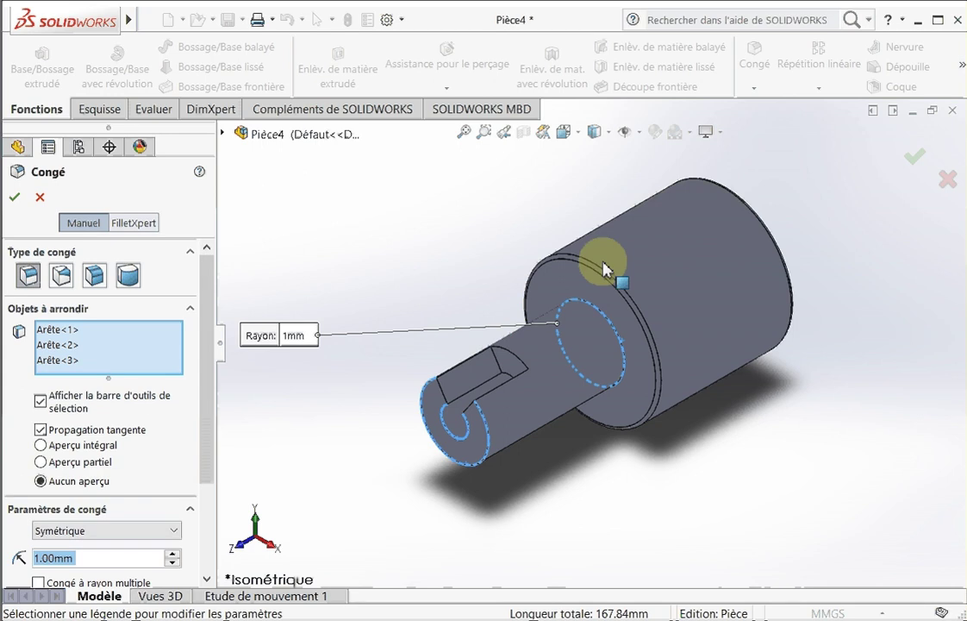
left_click(915, 156)
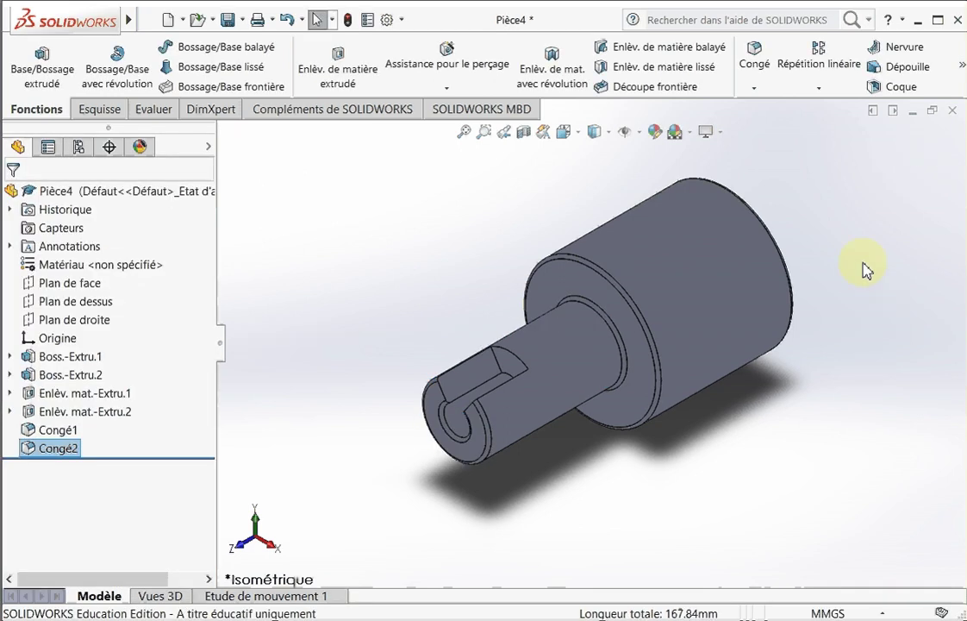
Fillet the bore edge on the larger cylinder's back face with a 1 mm radius, and return to the isometric view
left_click(830, 210)
right_click(828, 210)
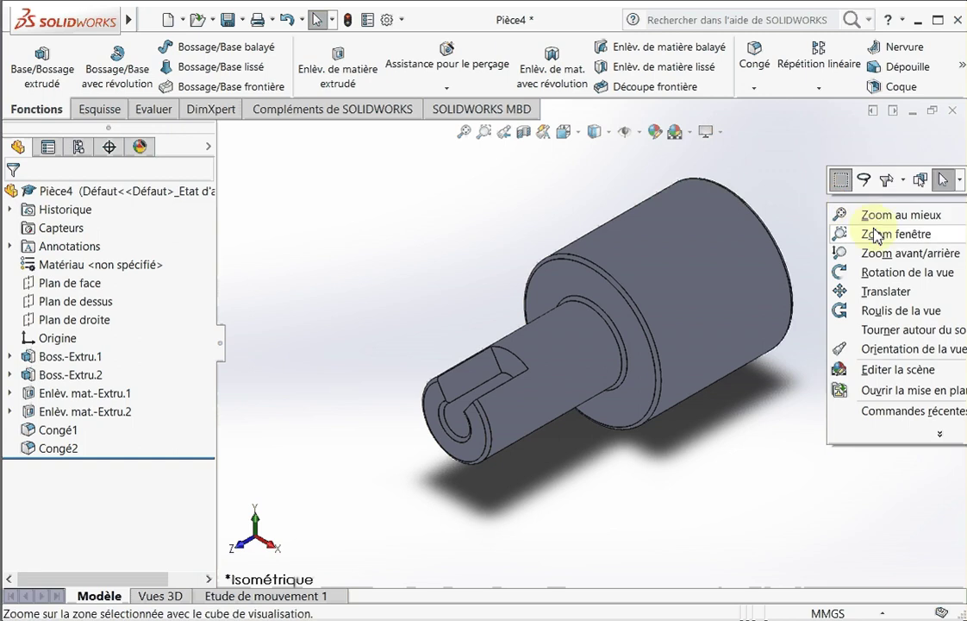
left_click(873, 270)
left_click_drag(823, 287, 652, 382)
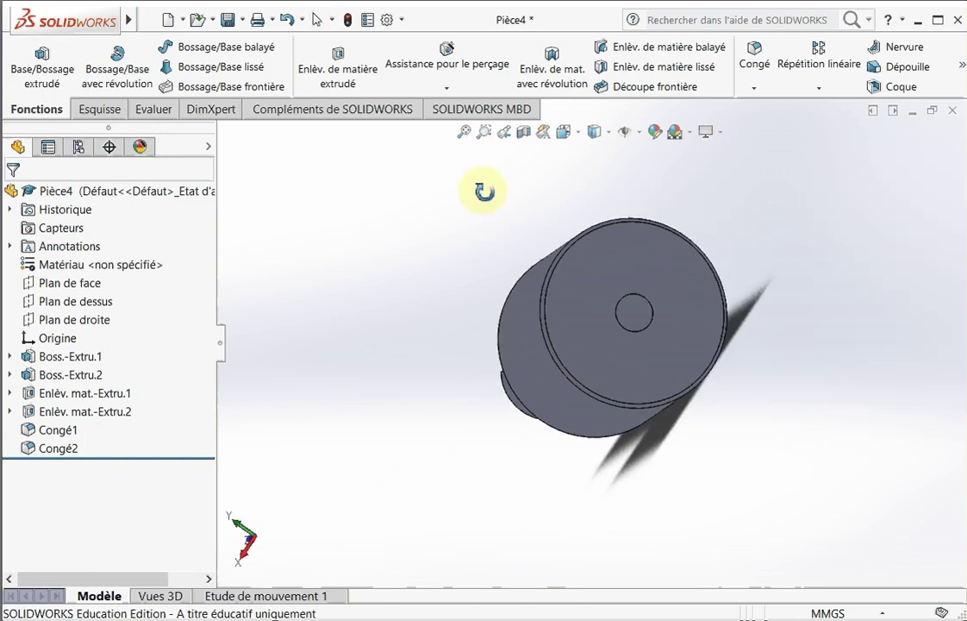
left_click(317, 22)
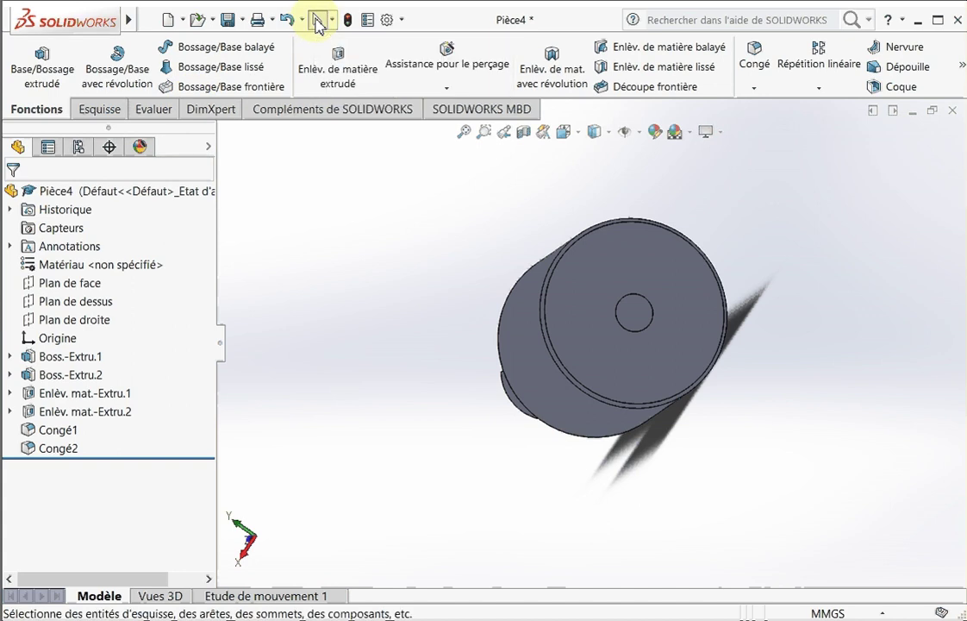
left_click(644, 298)
left_click(755, 58)
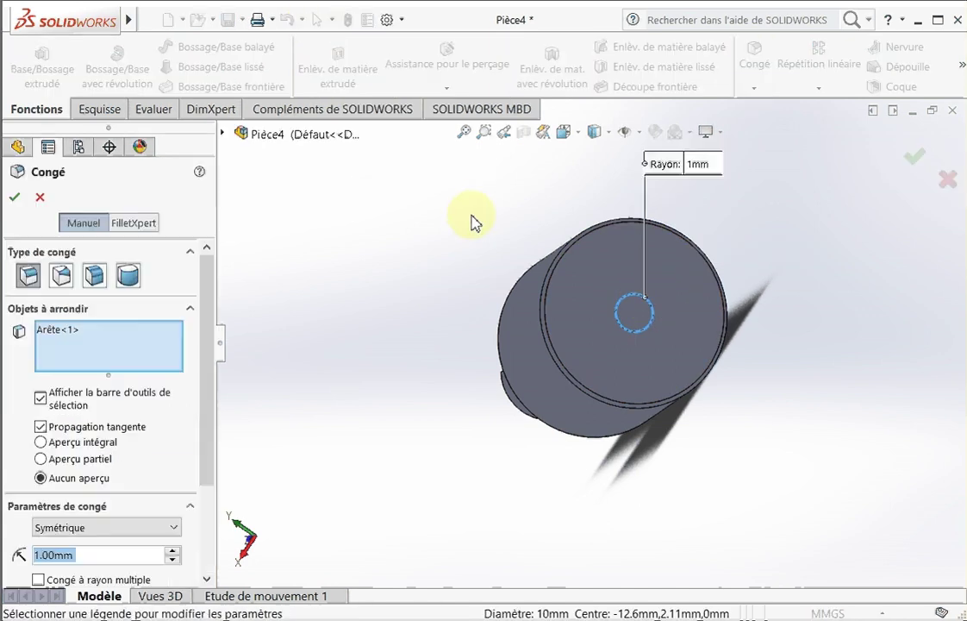
left_click(918, 157)
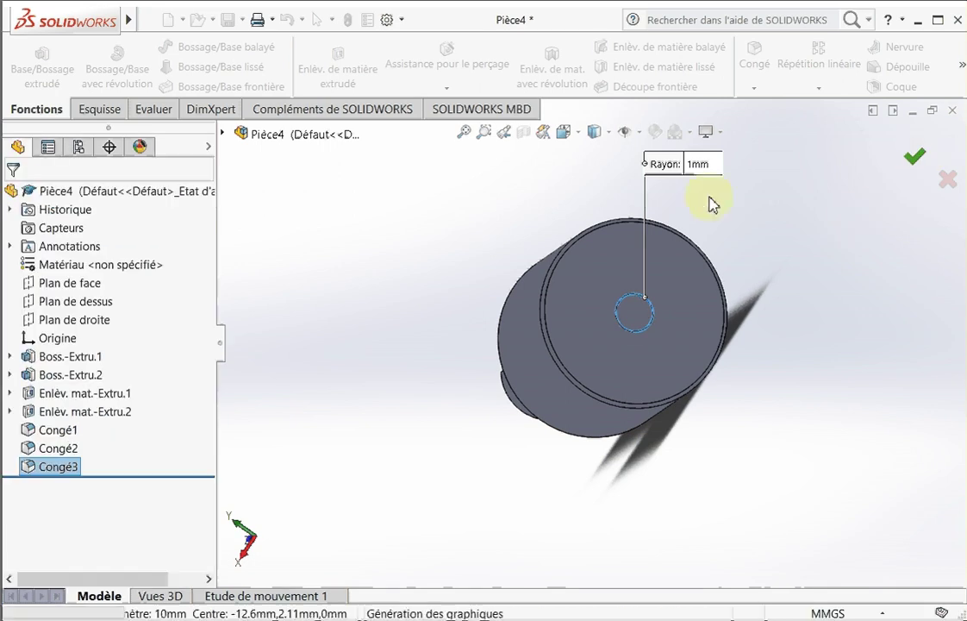
left_click(576, 136)
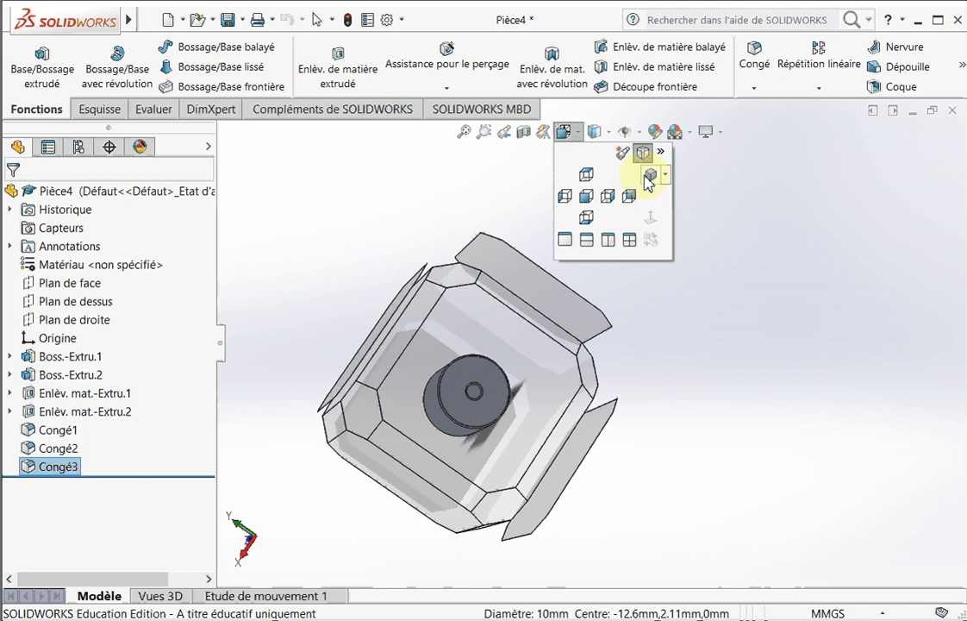
left_click(650, 176)
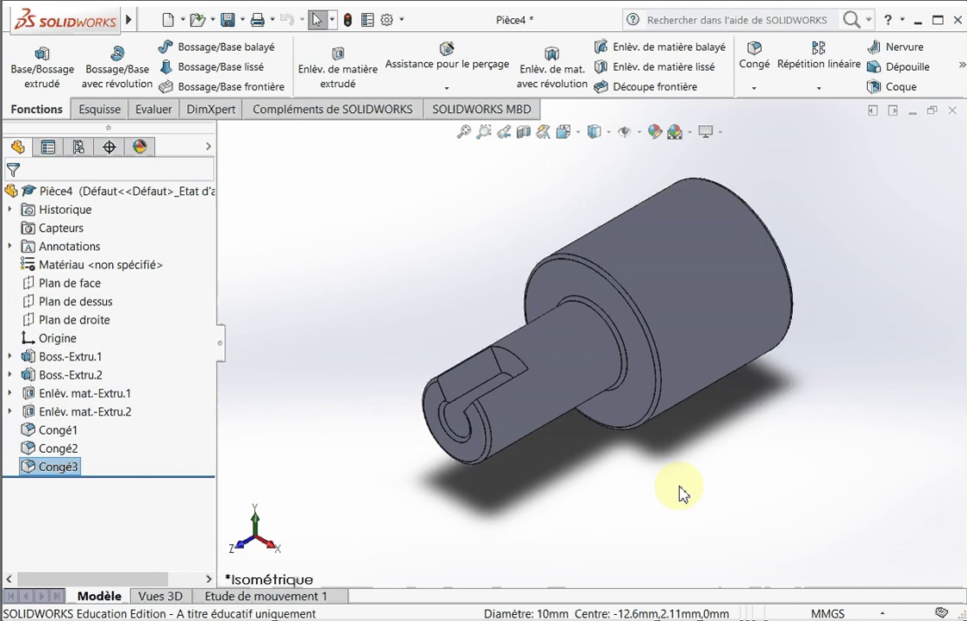